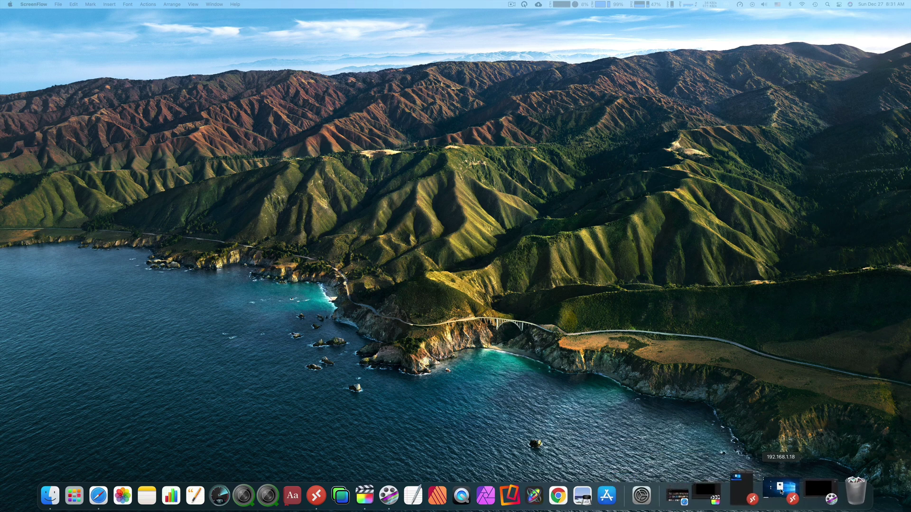
# Step: Preview the 1080p 8 bit ScreenSaver video in a full-screen remote session, then review the screensaver list, keeping Bubbles
pyautogui.click(780, 491)
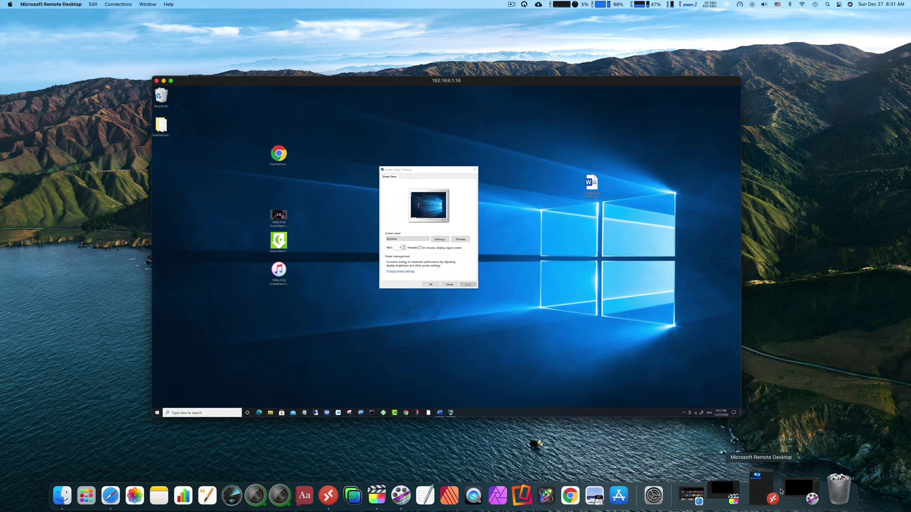
pyautogui.click(172, 81)
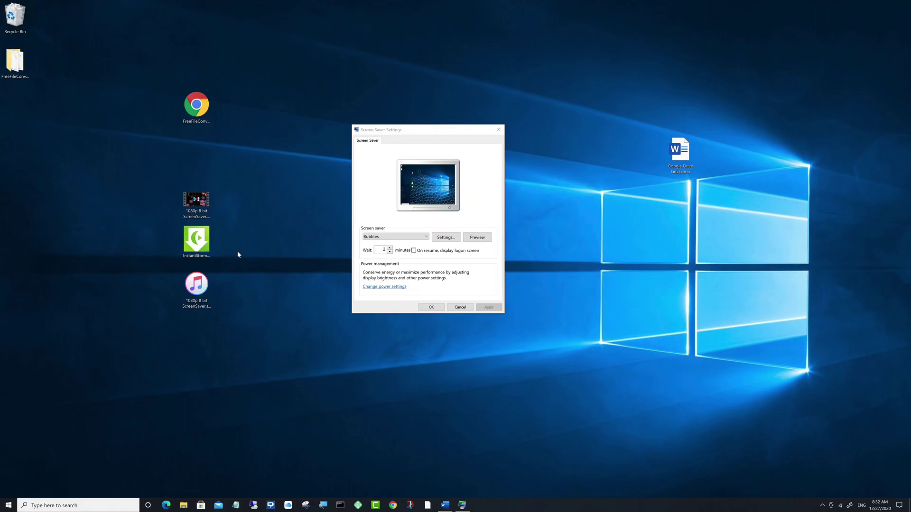
pyautogui.doubleClick(196, 196)
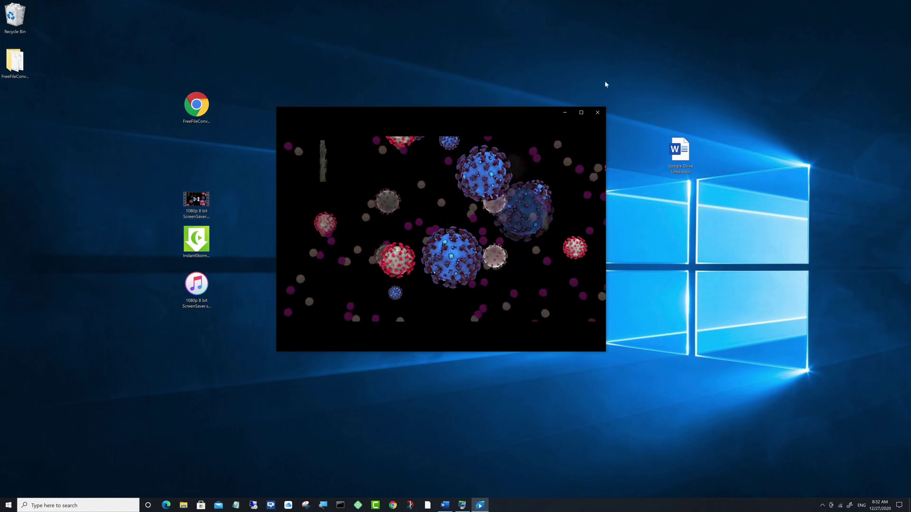
pyautogui.click(598, 112)
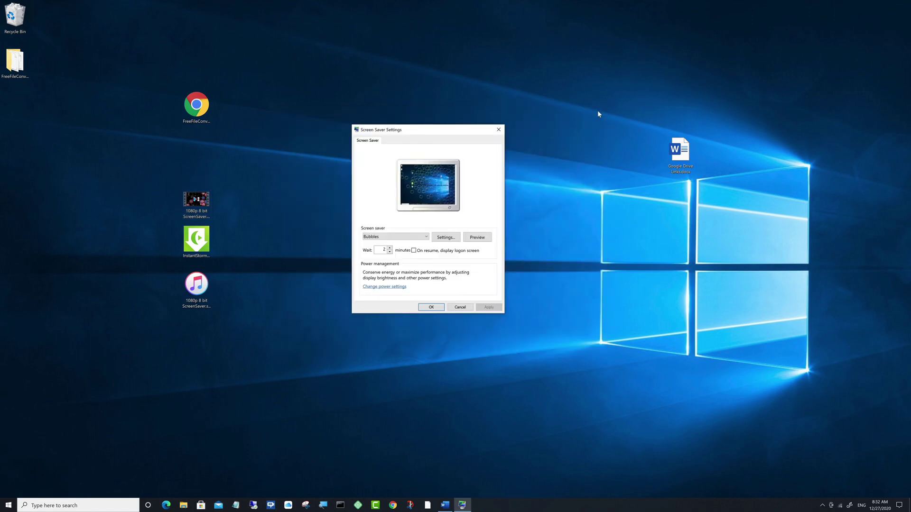
pyautogui.click(427, 238)
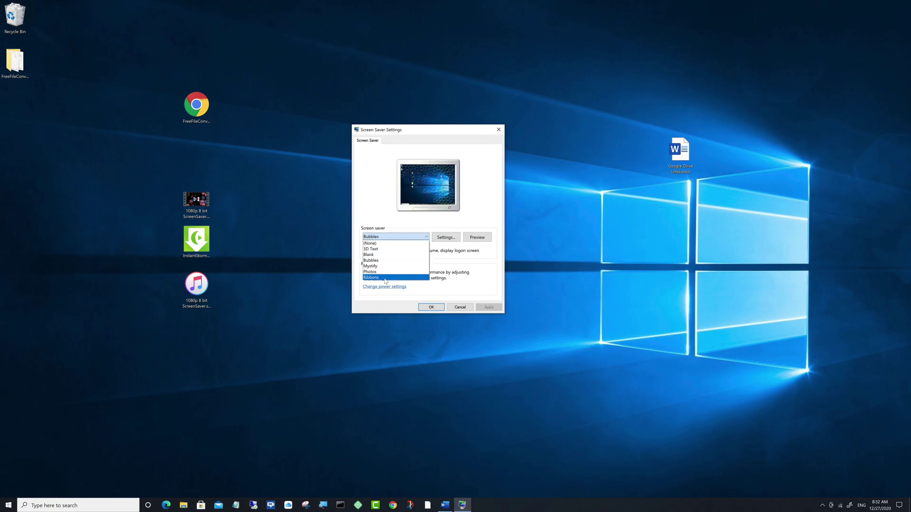
pyautogui.click(380, 170)
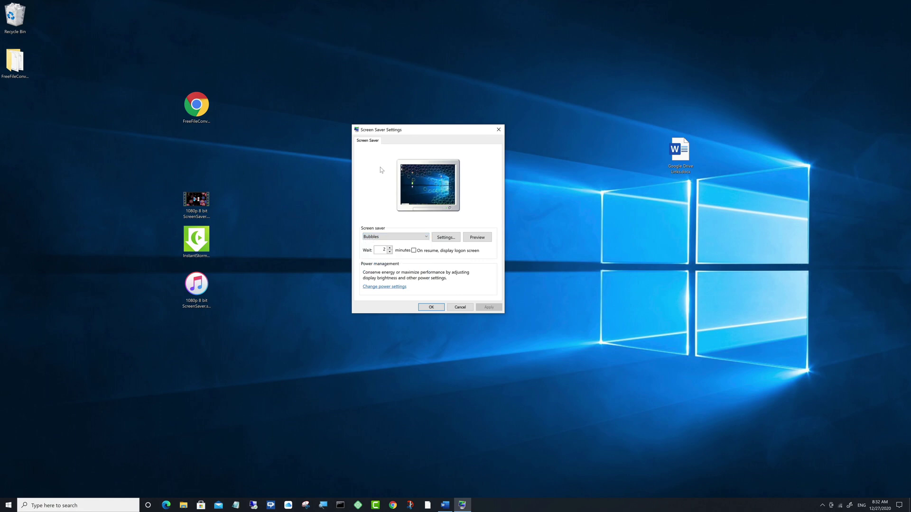
# Step: Close Screen Saver Settings, read the InstantStorm link in Google Drive Links.docx, and select the InstantStormSetup file
pyautogui.click(499, 129)
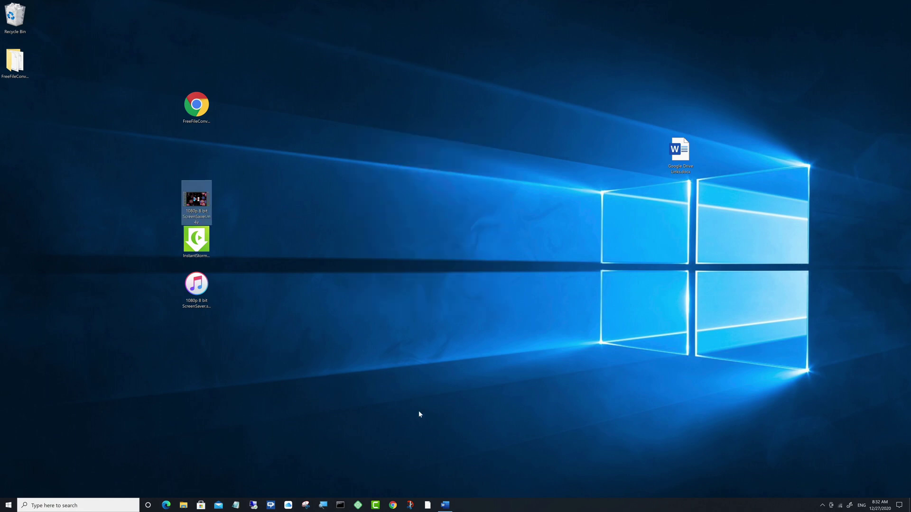
pyautogui.click(444, 504)
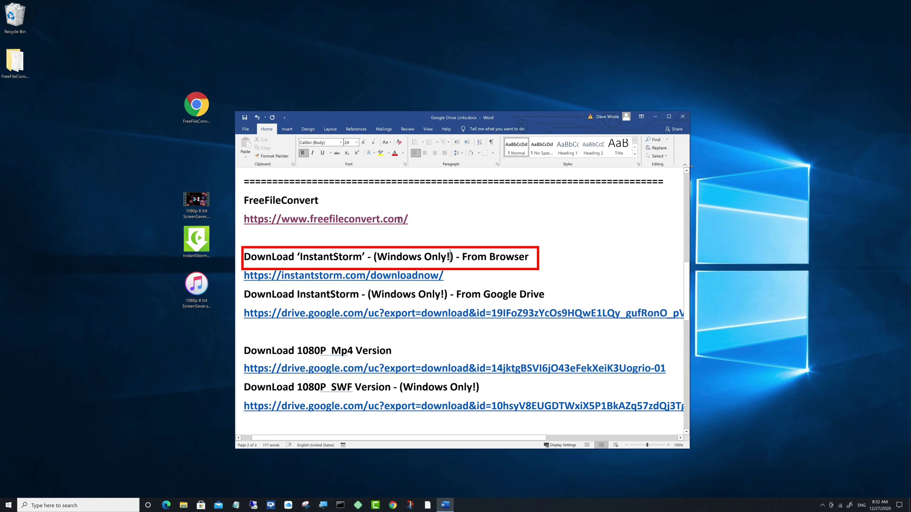
pyautogui.click(655, 117)
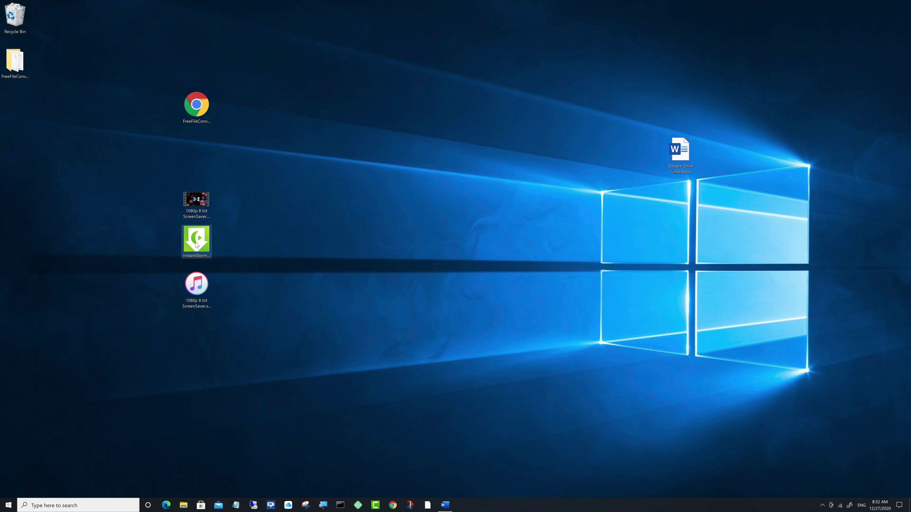
pyautogui.click(196, 245)
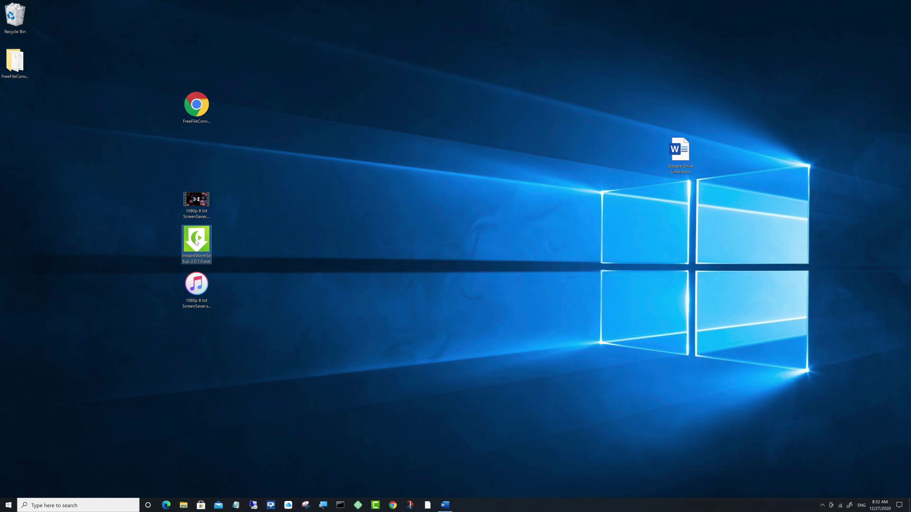
# Step: Install InstantStorm 2.0.1 in English to C:\Program Files (x86)\InstantStorm, overwriting the existing folder, and launch it
pyautogui.doubleClick(197, 243)
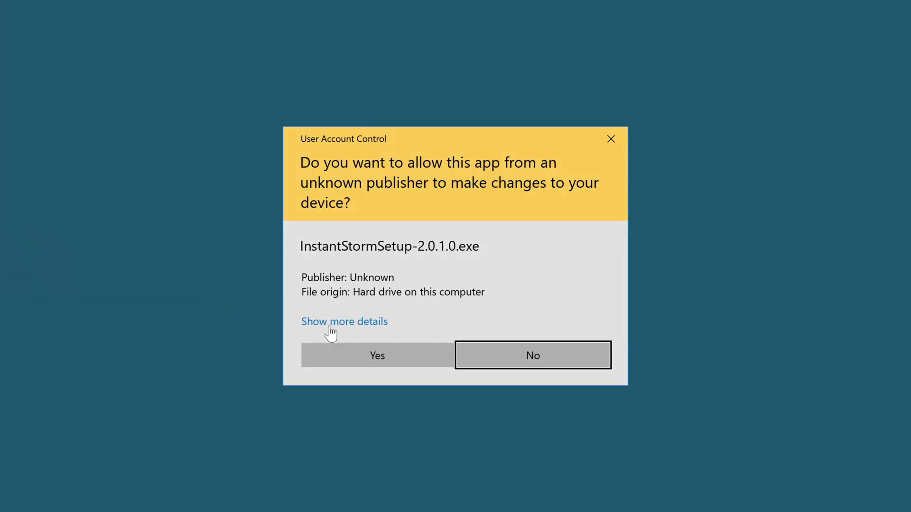
pyautogui.click(366, 355)
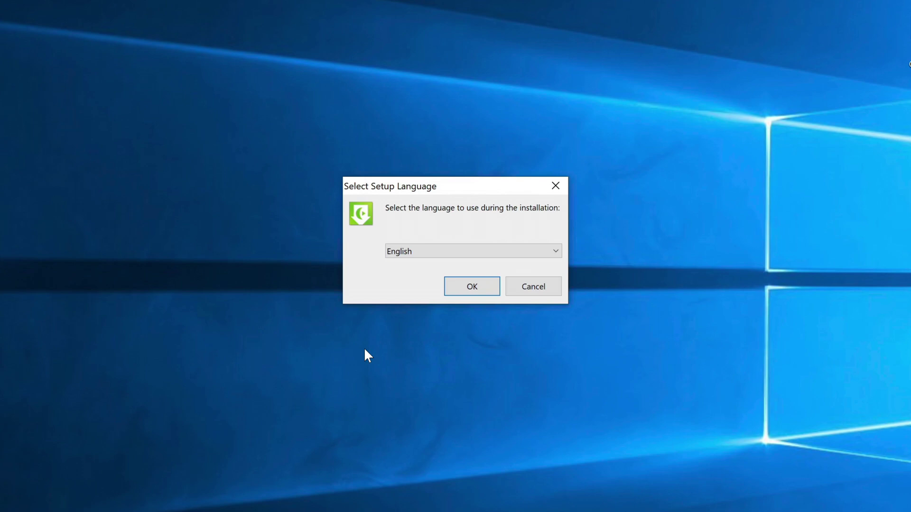
pyautogui.click(470, 285)
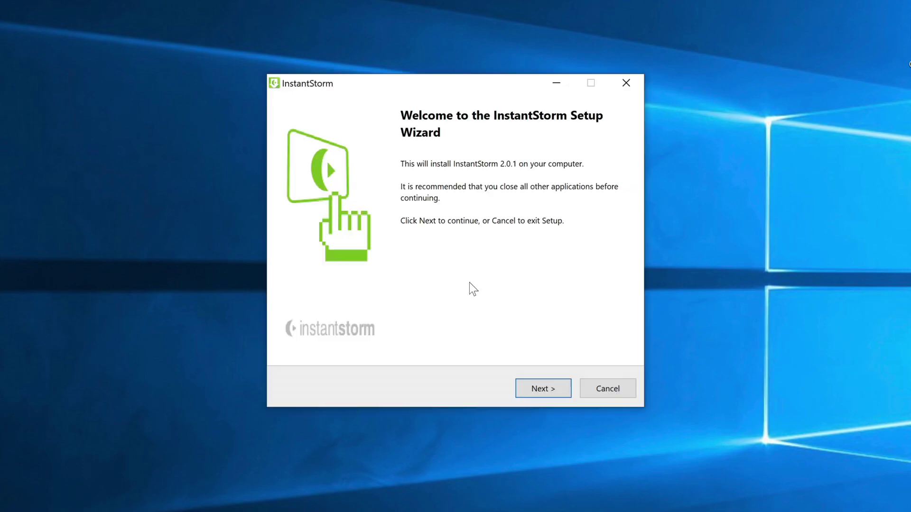
pyautogui.click(542, 392)
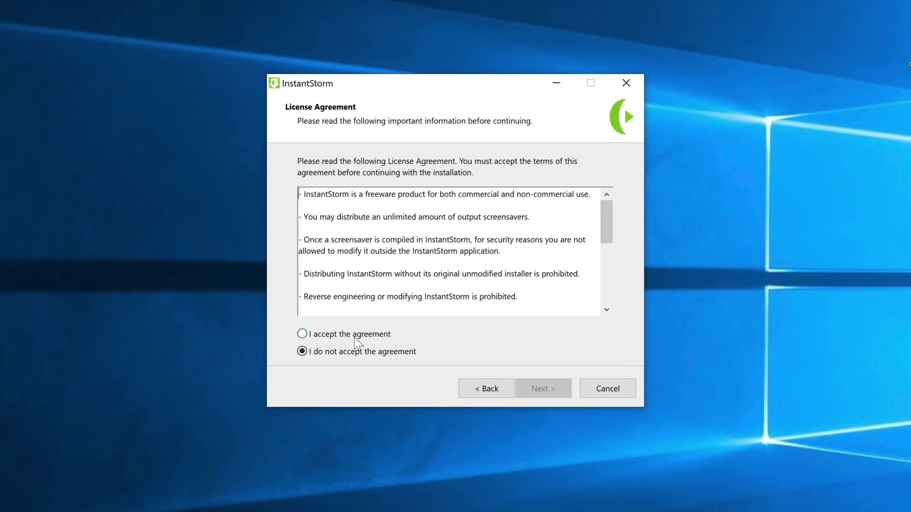
pyautogui.click(302, 334)
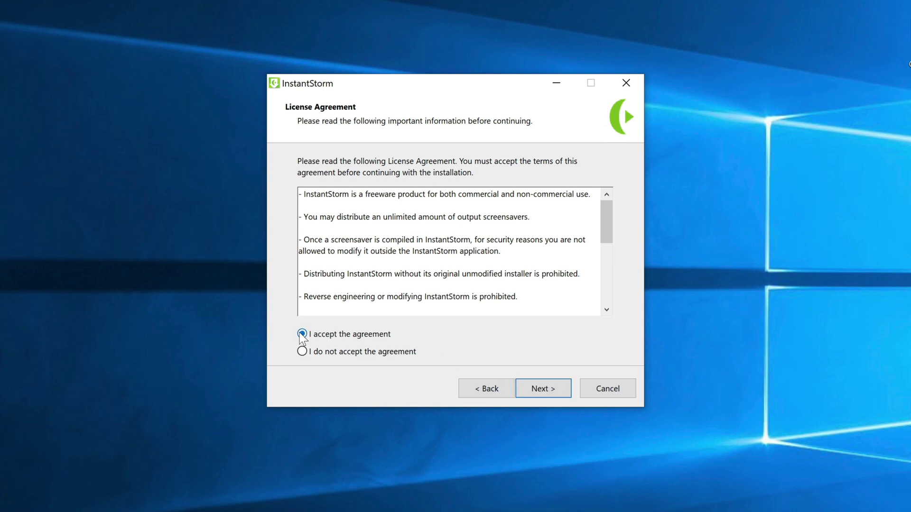
pyautogui.click(546, 385)
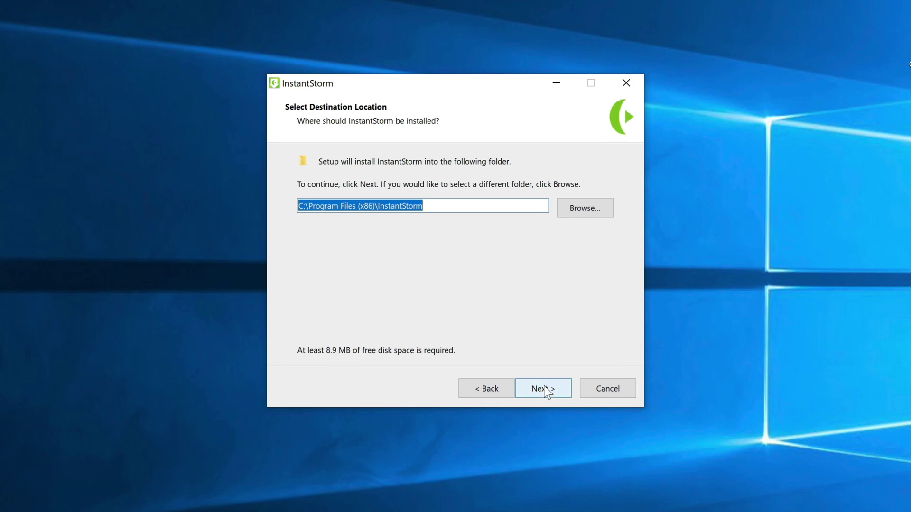
pyautogui.click(543, 393)
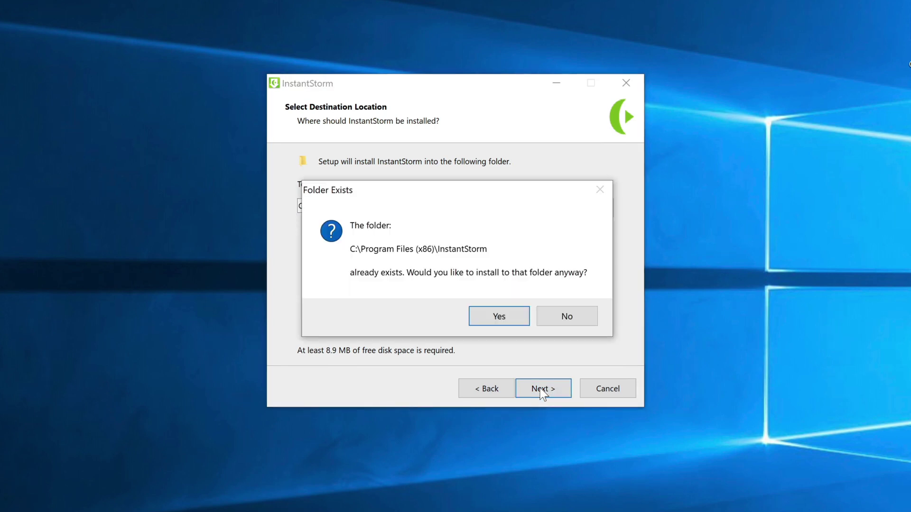
pyautogui.click(502, 321)
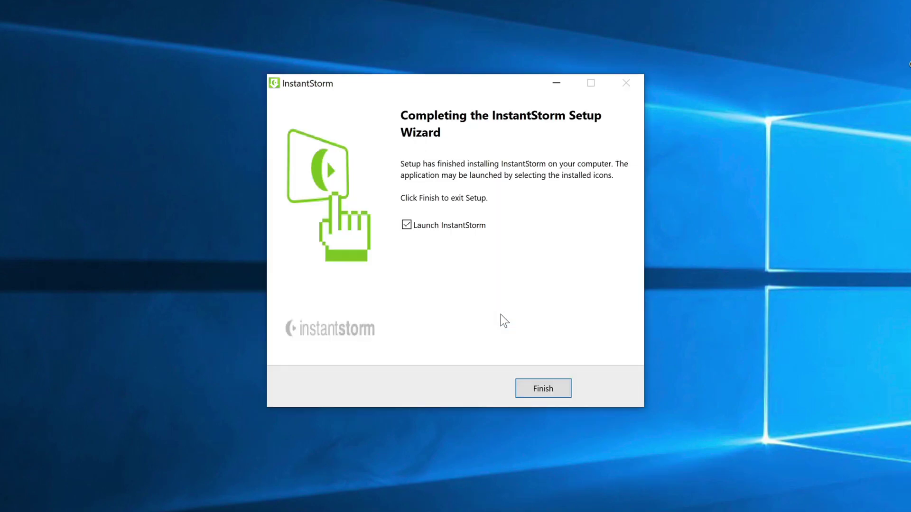
pyautogui.click(542, 387)
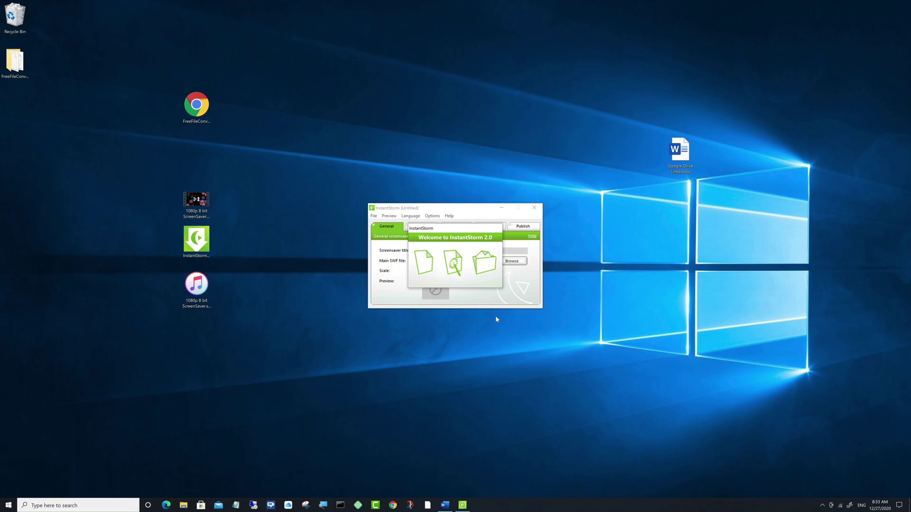
# Step: Pin InstantStorm to the taskbar from its taskbar icon and close its window
pyautogui.rightClick(463, 507)
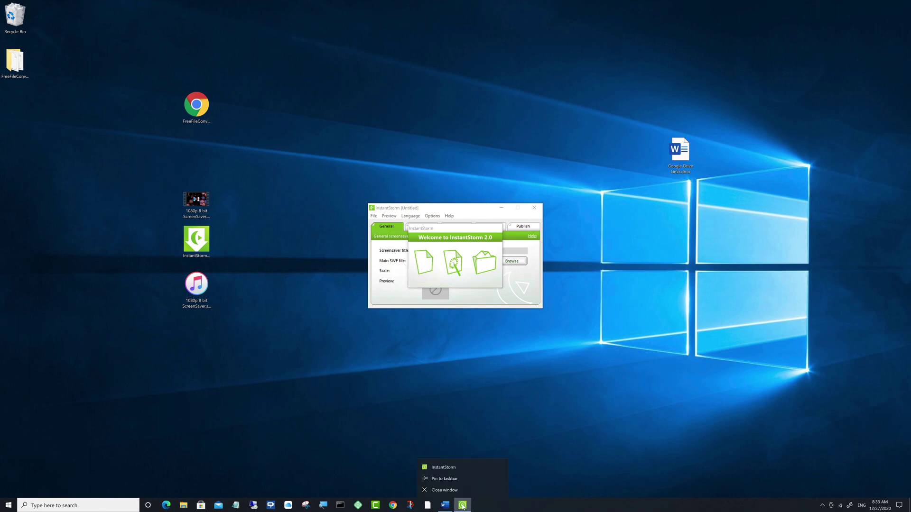
pyautogui.click(449, 481)
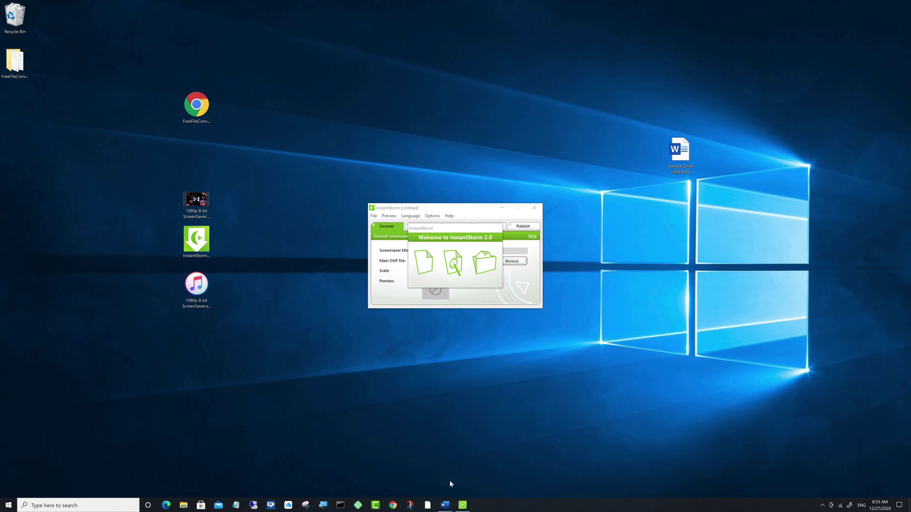
pyautogui.rightClick(463, 507)
pyautogui.click(455, 491)
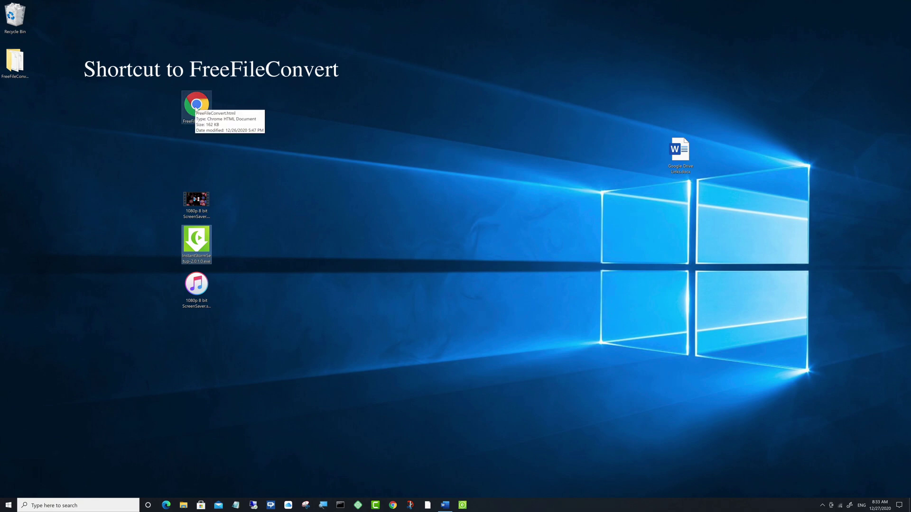
# Step: On the FreeFileConvert page, select 1080p 8 bit ScreenSaver.m4v from the Desktop as the source file
pyautogui.doubleClick(196, 108)
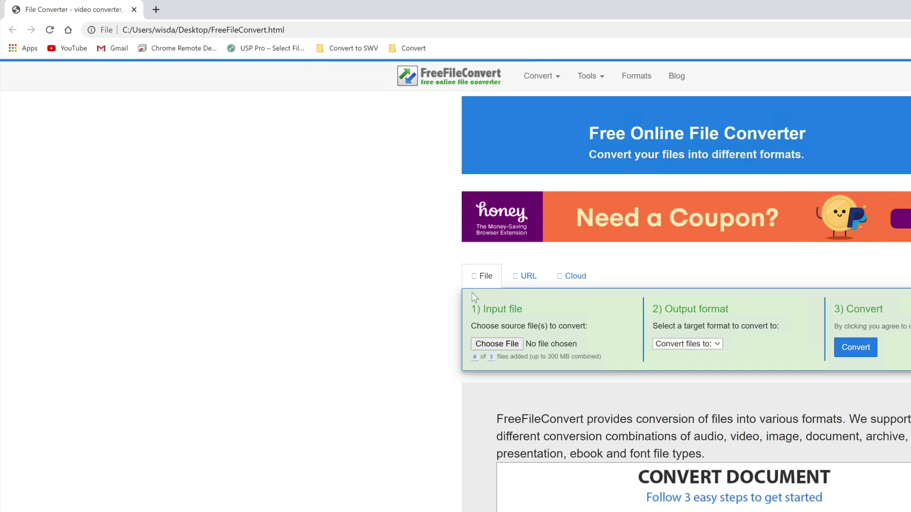
pyautogui.click(510, 348)
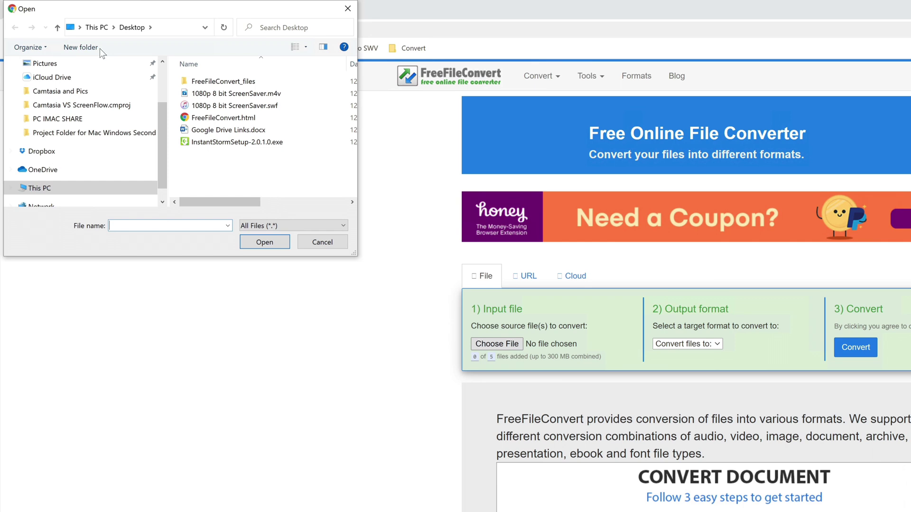
pyautogui.scroll(1, 38, 66)
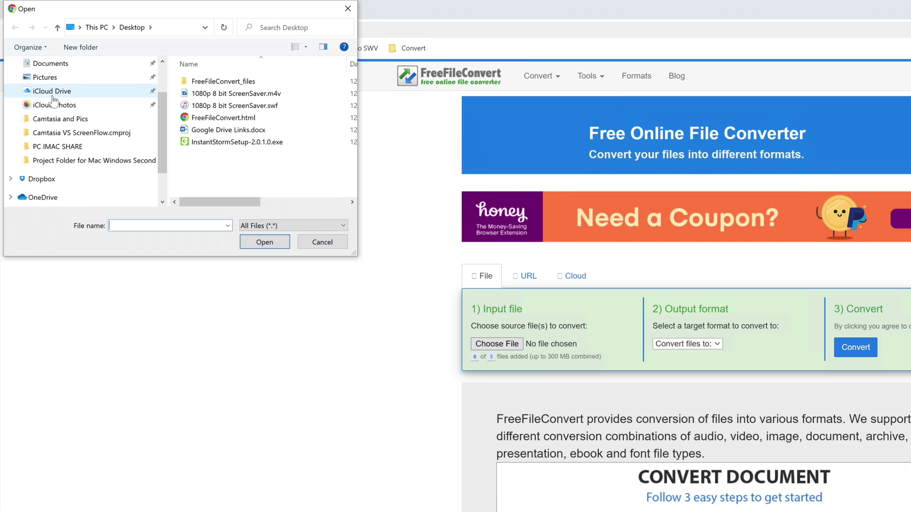
pyautogui.scroll(1, 53, 100)
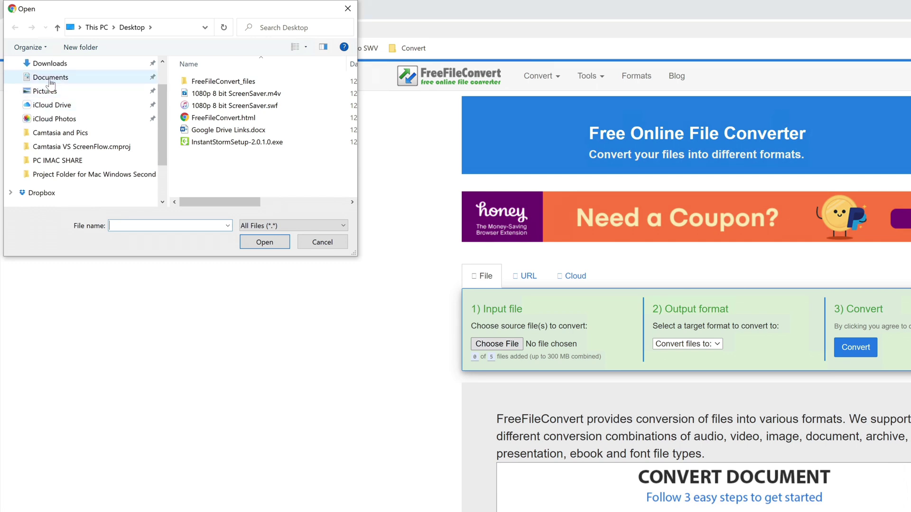
pyautogui.scroll(1, 51, 83)
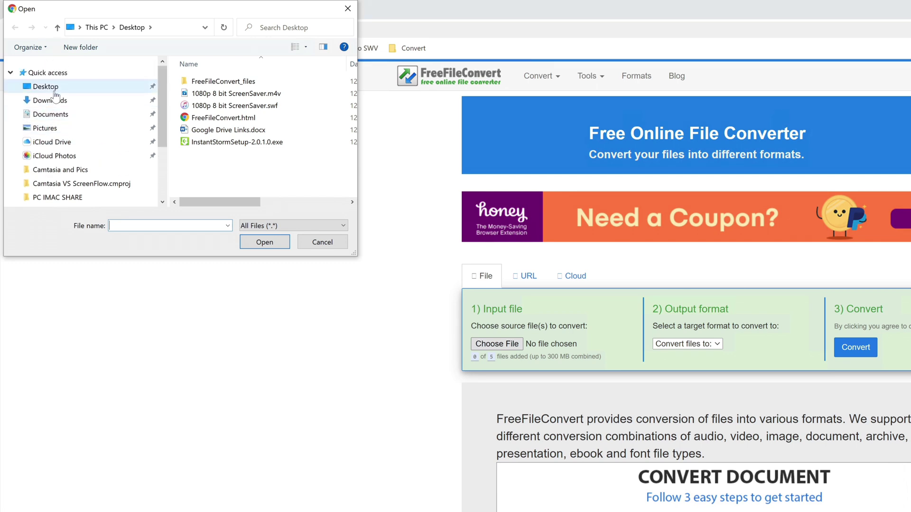
pyautogui.click(53, 89)
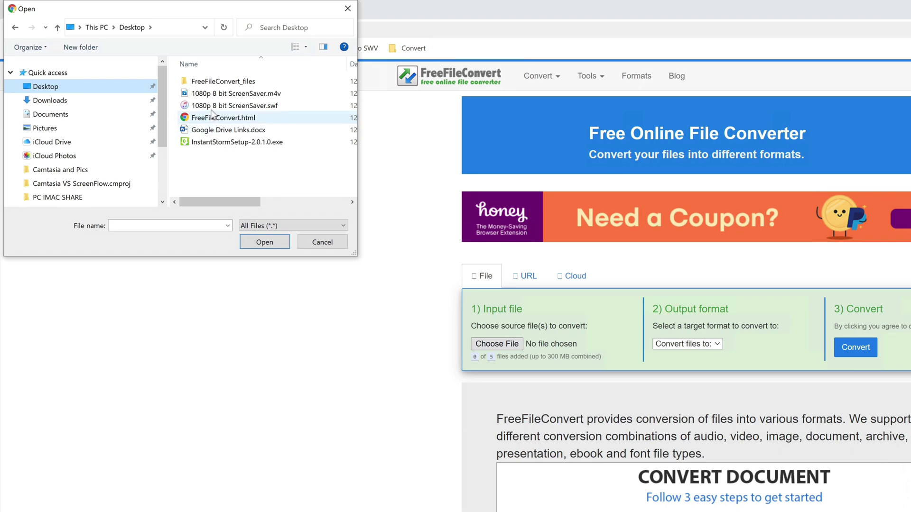
pyautogui.click(209, 95)
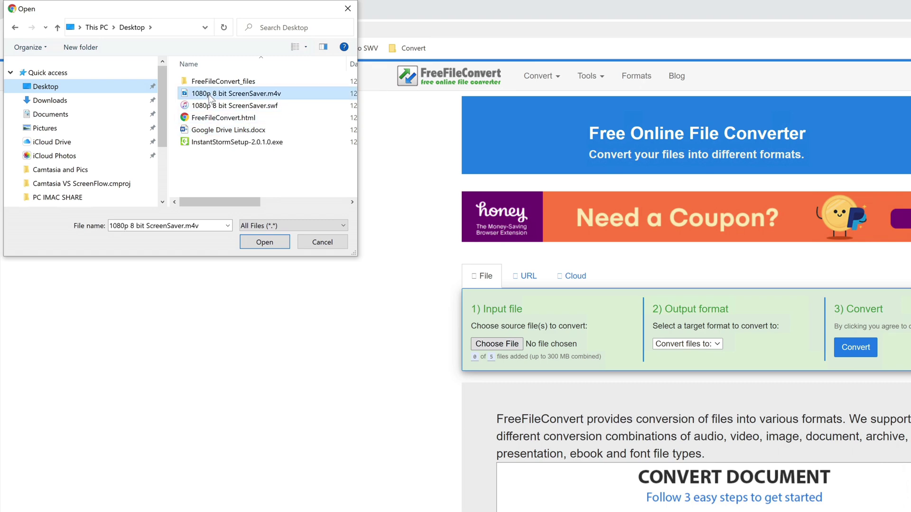
# Step: Add 1080p 8 bit ScreenSaver.m4v, choose swf as the output format, and start the conversion
pyautogui.click(252, 242)
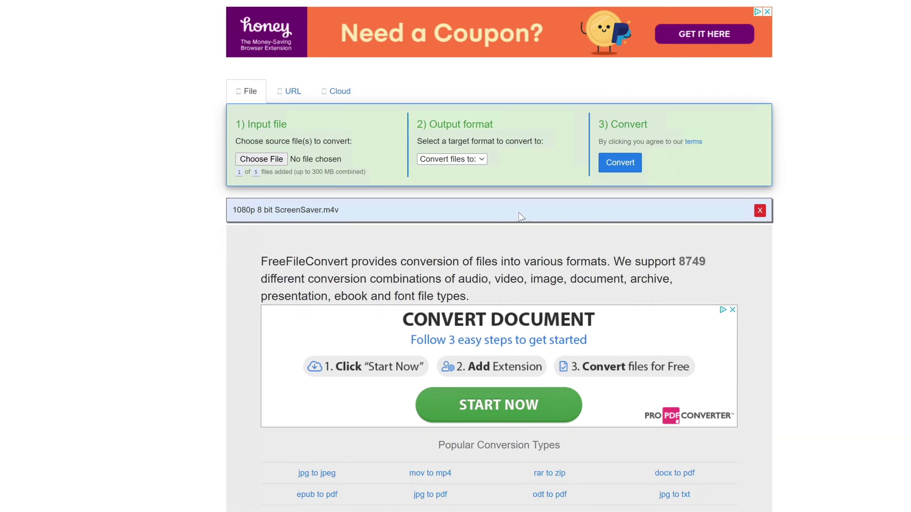
pyautogui.click(482, 159)
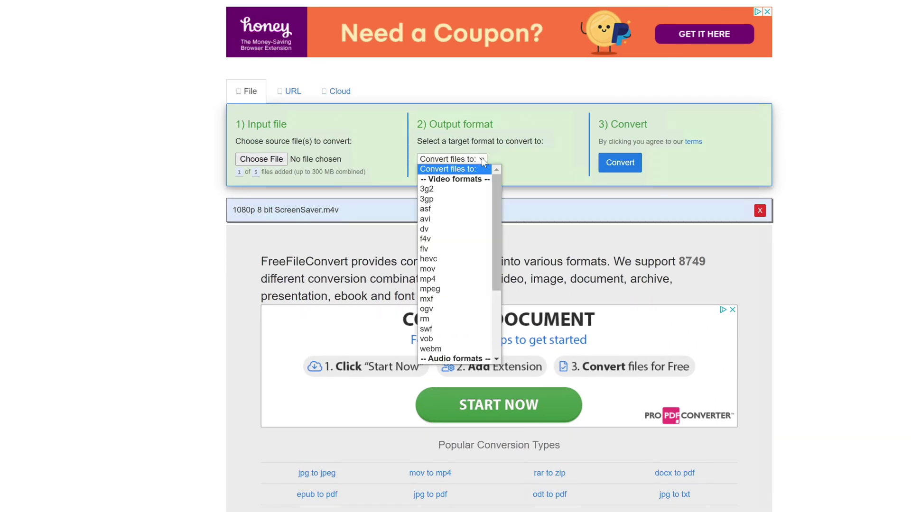
pyautogui.click(434, 331)
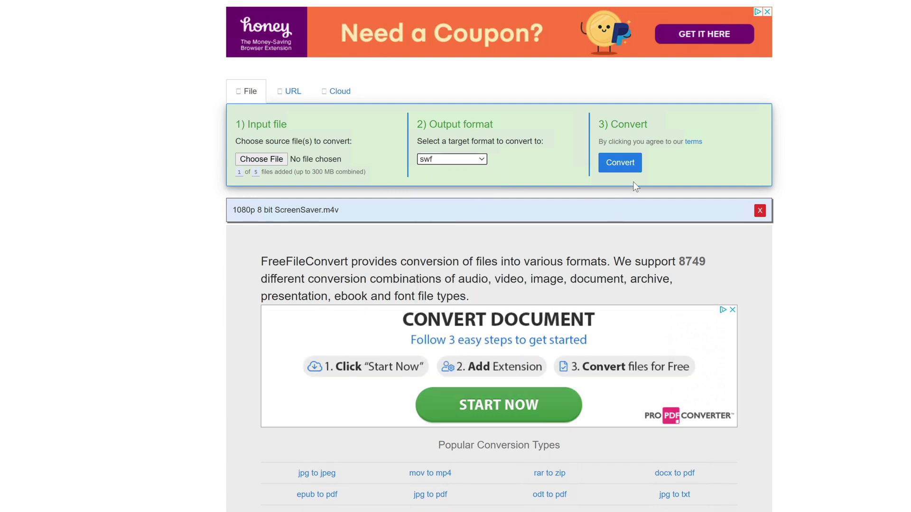
pyautogui.click(619, 171)
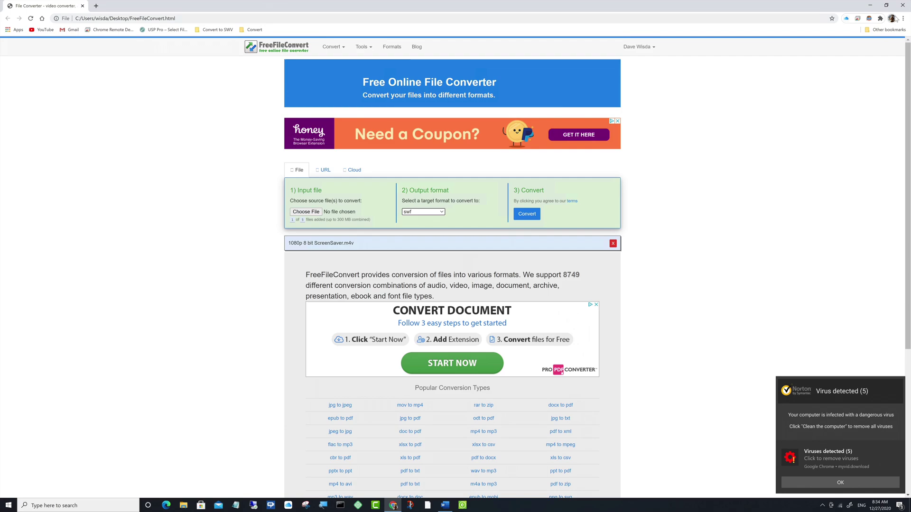
# Step: Close Chrome and clear all notifications from the Action Center
pyautogui.click(906, 7)
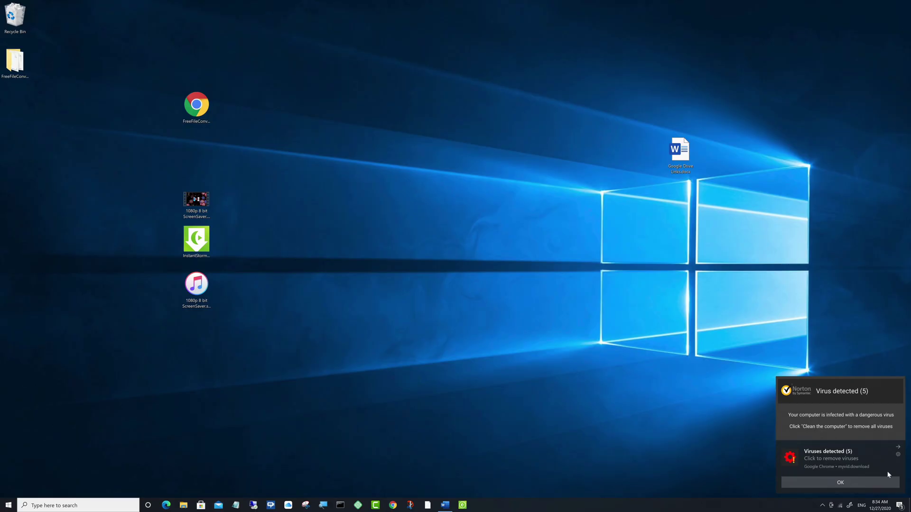
pyautogui.click(900, 506)
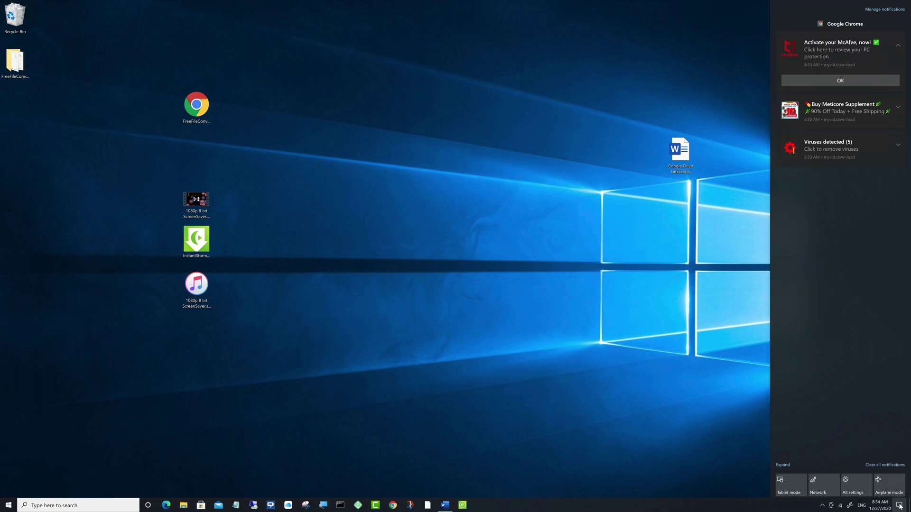
pyautogui.click(895, 466)
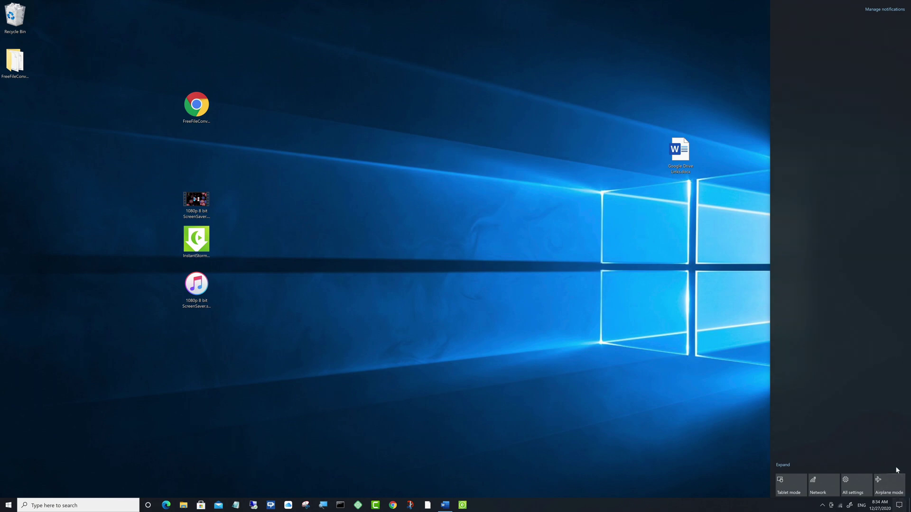
pyautogui.click(523, 397)
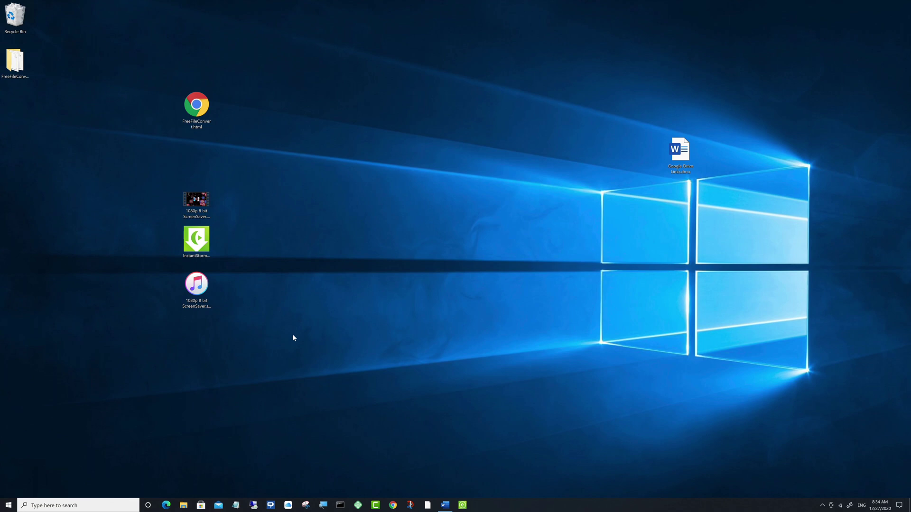
# Step: Launch InstantStorm and start a New project wizard with the screensaver title Covid
pyautogui.click(462, 505)
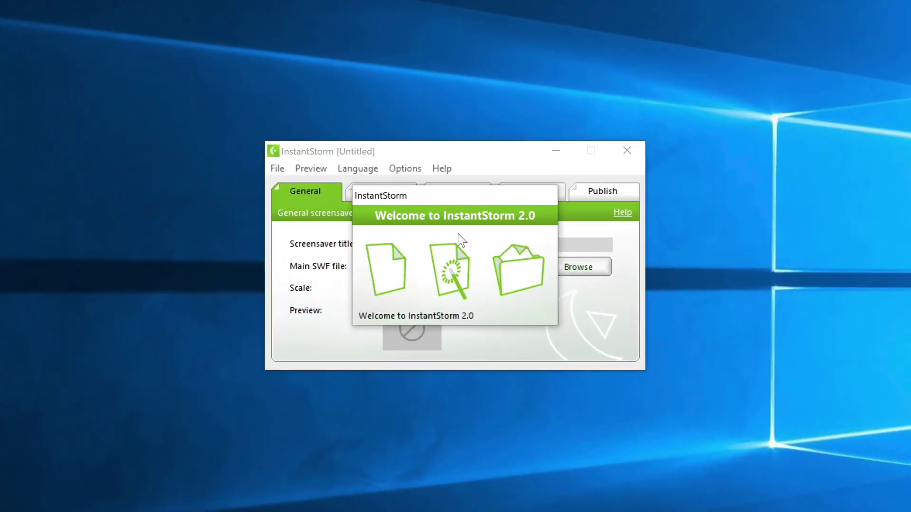
pyautogui.click(451, 269)
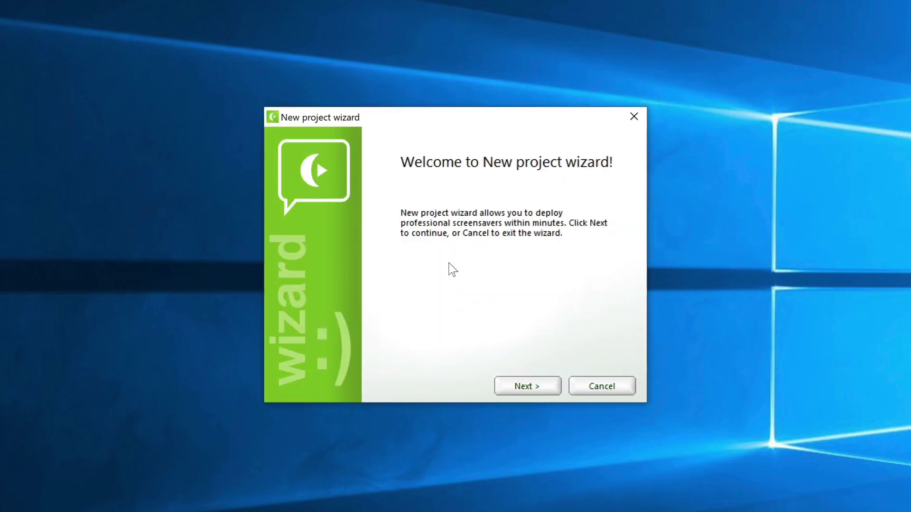
pyautogui.click(530, 385)
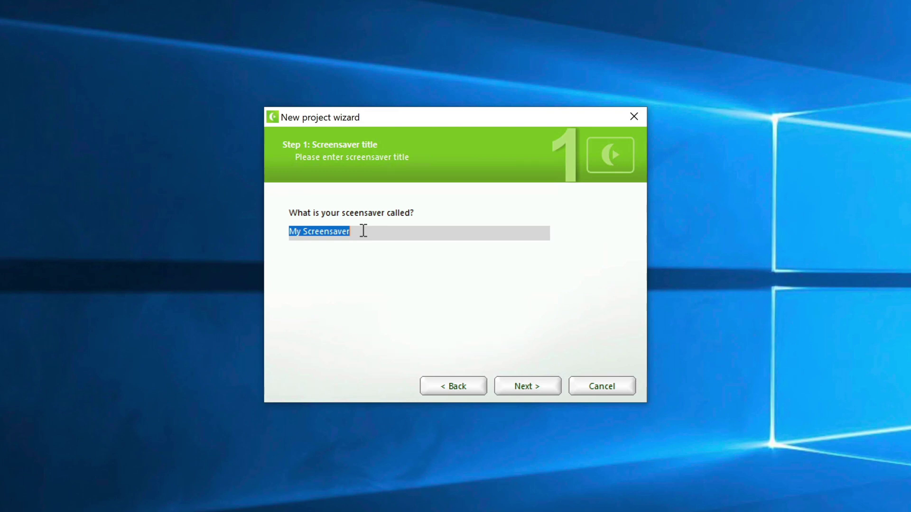
pyautogui.write('Covi')
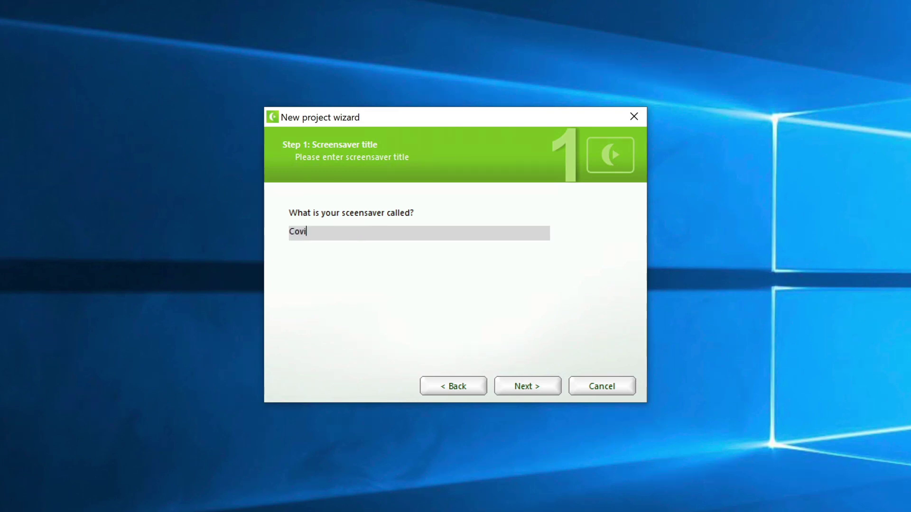
pyautogui.write('d')
# Step: Set 1080p 8 bit ScreenSaver.swf from the Desktop as the main Flash file and skip to the end
pyautogui.click(520, 386)
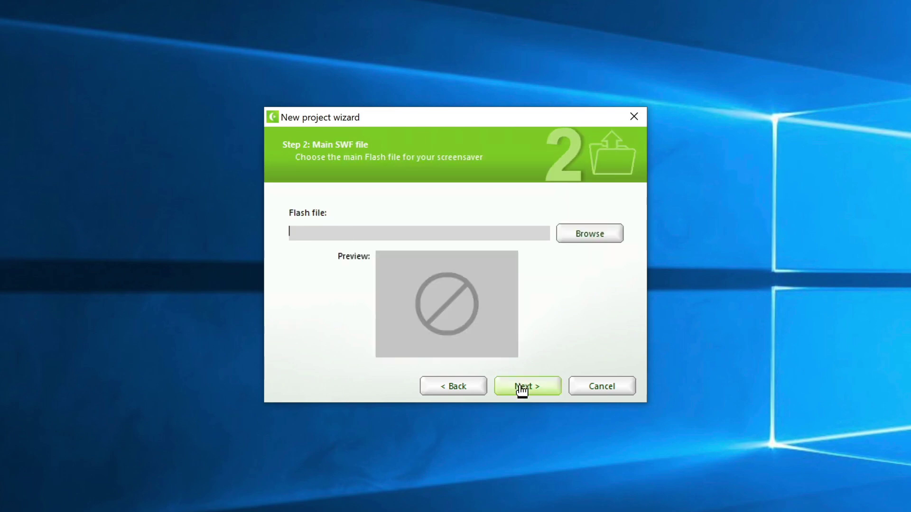
pyautogui.click(592, 240)
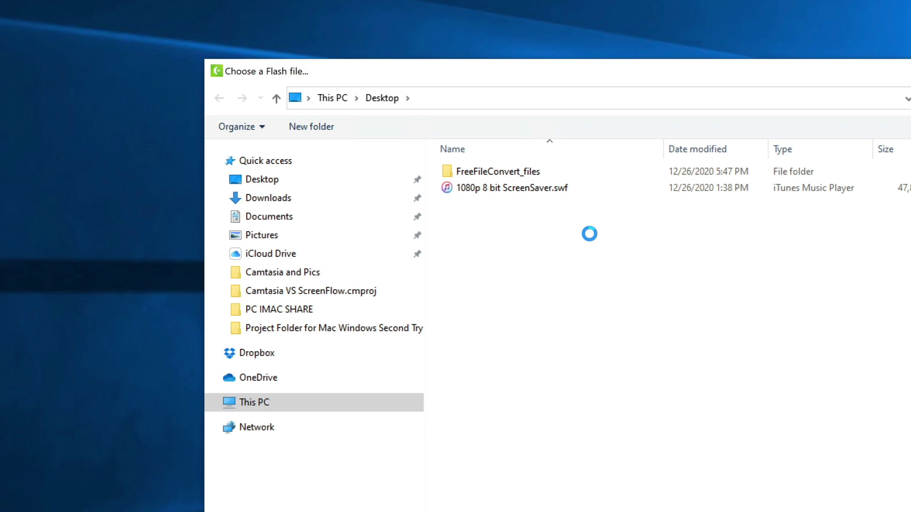
pyautogui.click(261, 180)
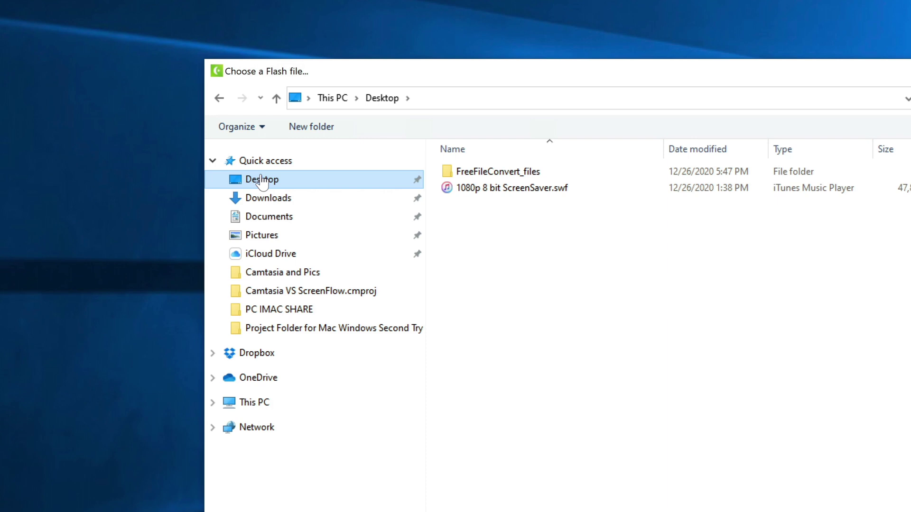
pyautogui.click(480, 188)
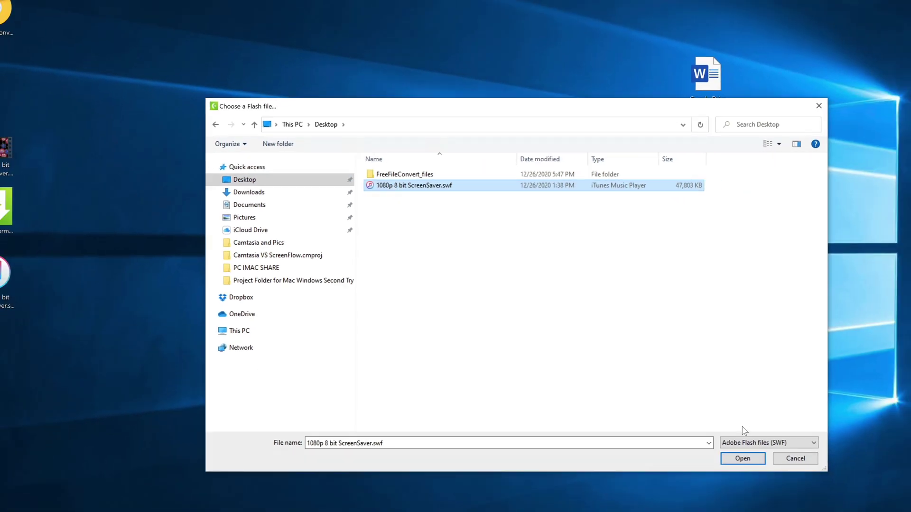
pyautogui.click(742, 454)
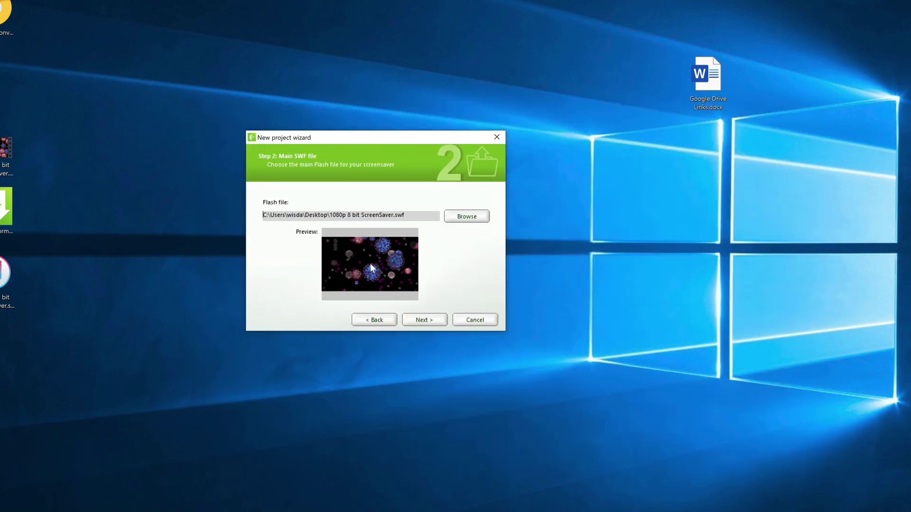
pyautogui.click(423, 319)
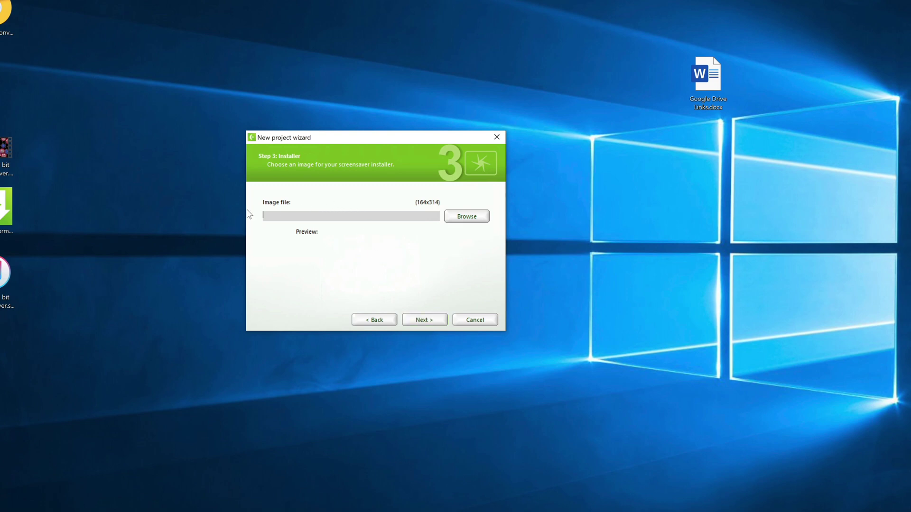
pyautogui.click(424, 321)
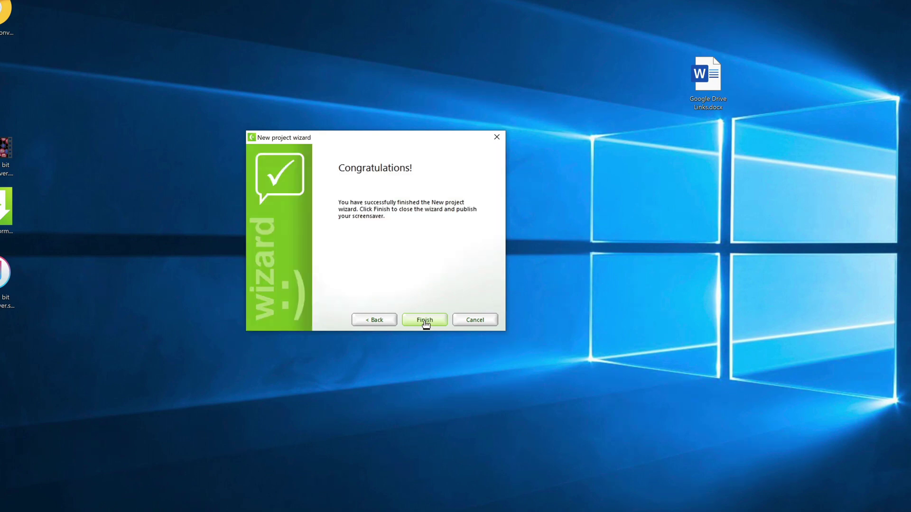
# Step: Generate the screensaver installer as Covid.exe on the Desktop, acknowledge success, and close InstantStorm
pyautogui.click(425, 321)
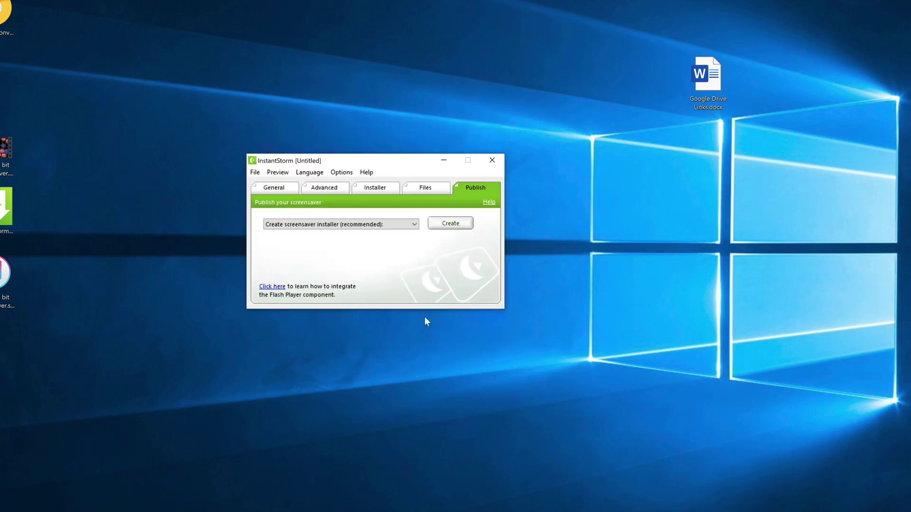
pyautogui.click(452, 225)
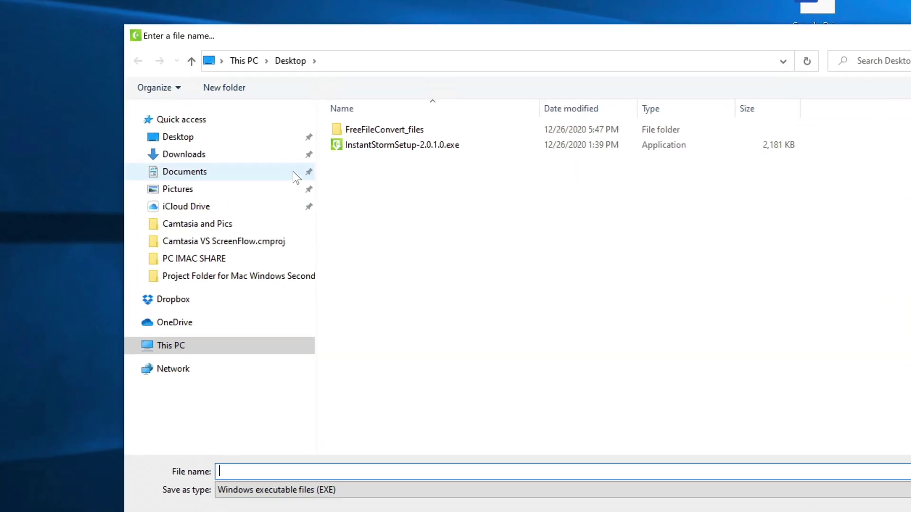
pyautogui.click(169, 133)
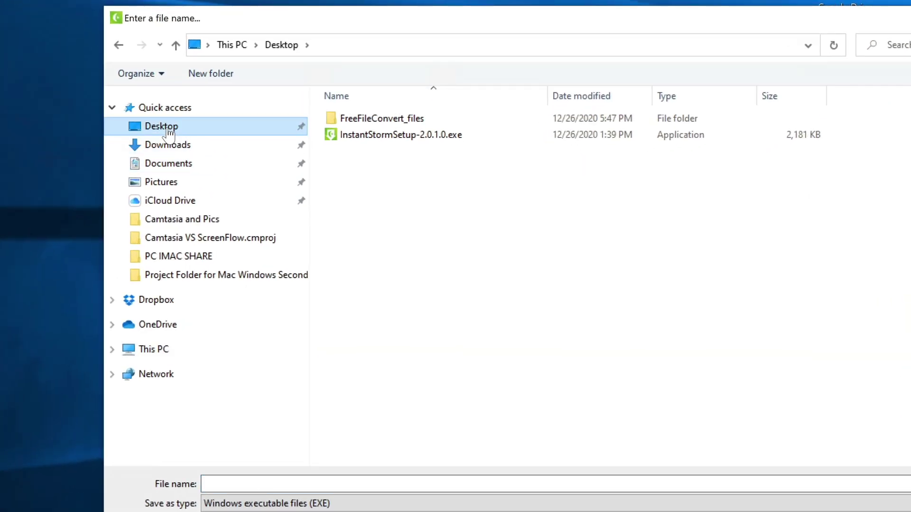
pyautogui.click(223, 483)
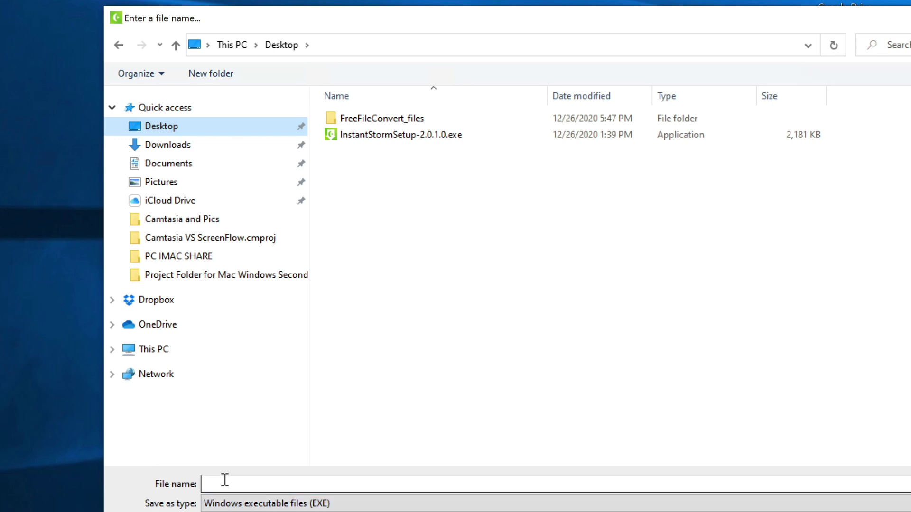
pyautogui.click(223, 481)
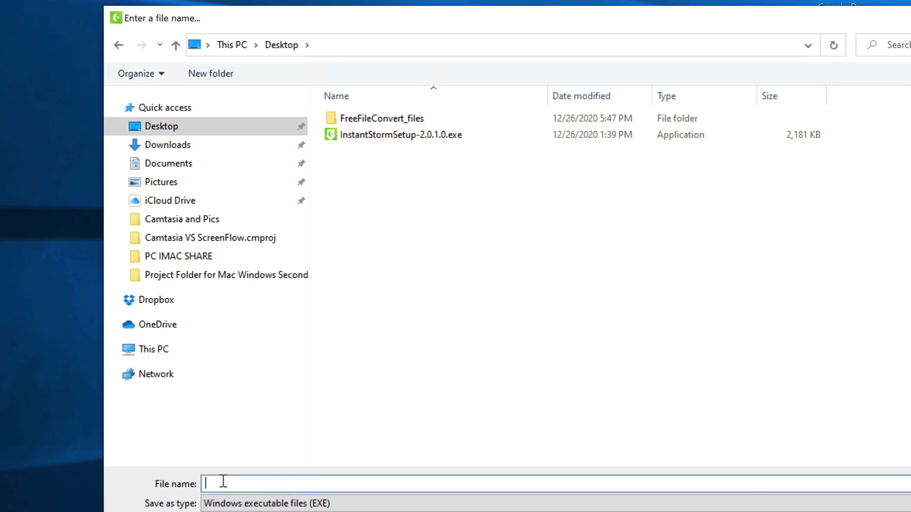
pyautogui.write('C')
pyautogui.write('ovid')
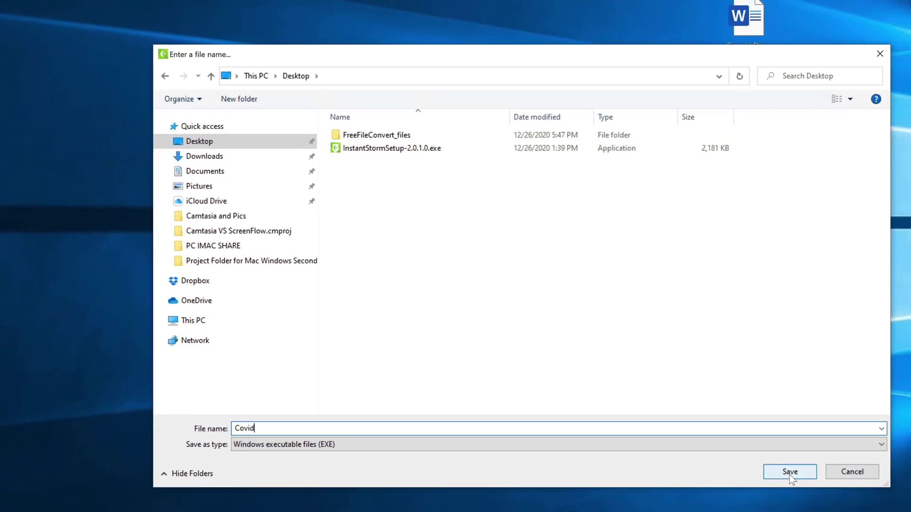
pyautogui.click(790, 473)
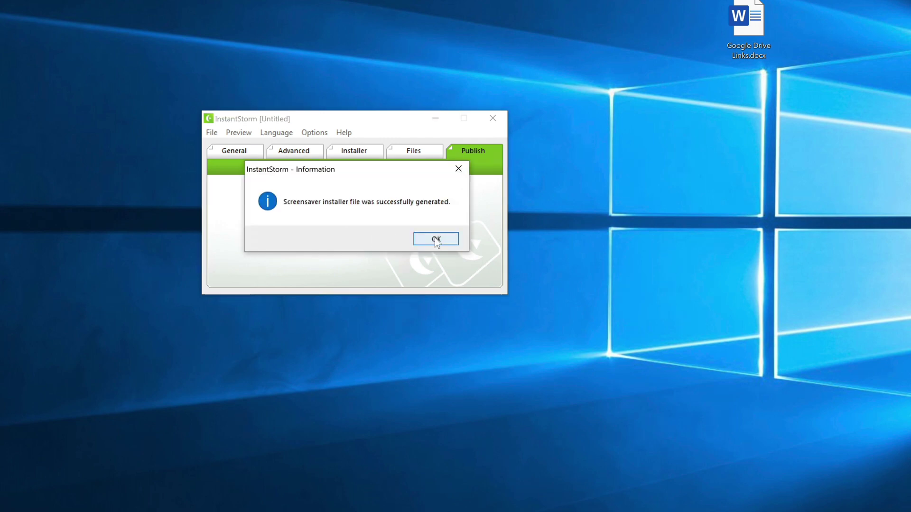
pyautogui.click(436, 239)
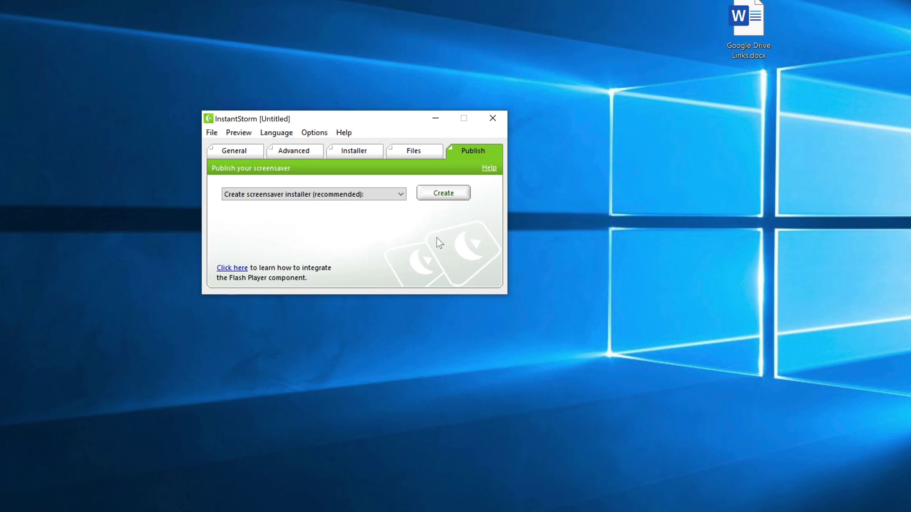
pyautogui.click(491, 121)
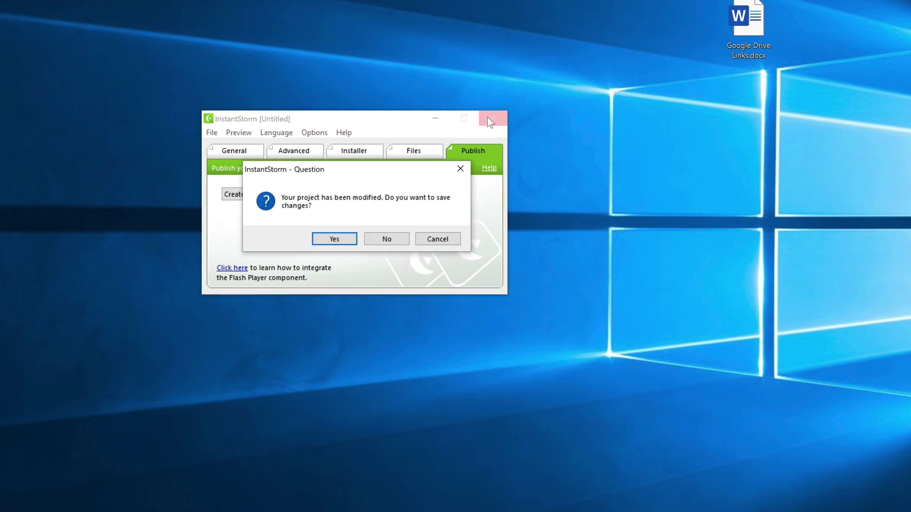
# Step: Discard the project changes, then run Covid.exe and install the Covid screensaver into C:\WINDOWS
pyautogui.click(387, 238)
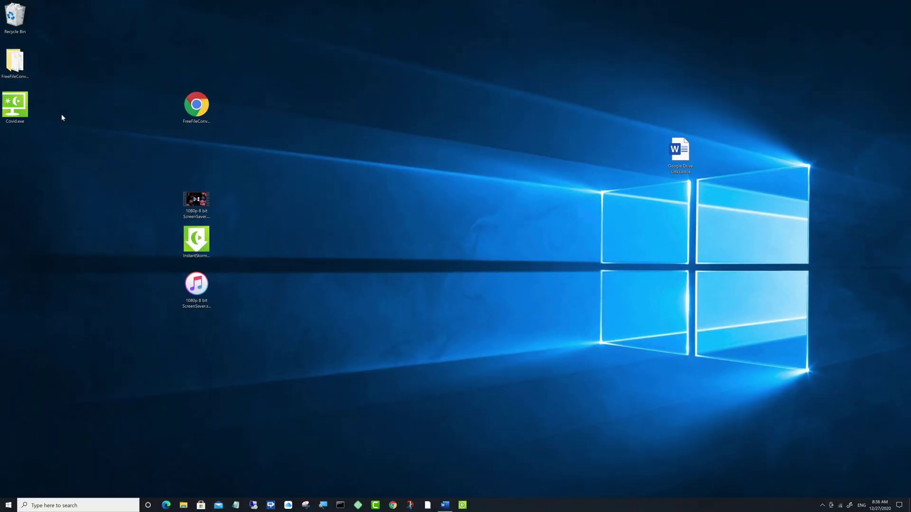
pyautogui.moveTo(19, 100)
pyautogui.mouseDown()
pyautogui.moveTo(287, 194)
pyautogui.moveTo(203, 158)
pyautogui.moveTo(199, 147)
pyautogui.mouseUp()
pyautogui.doubleClick(199, 150)
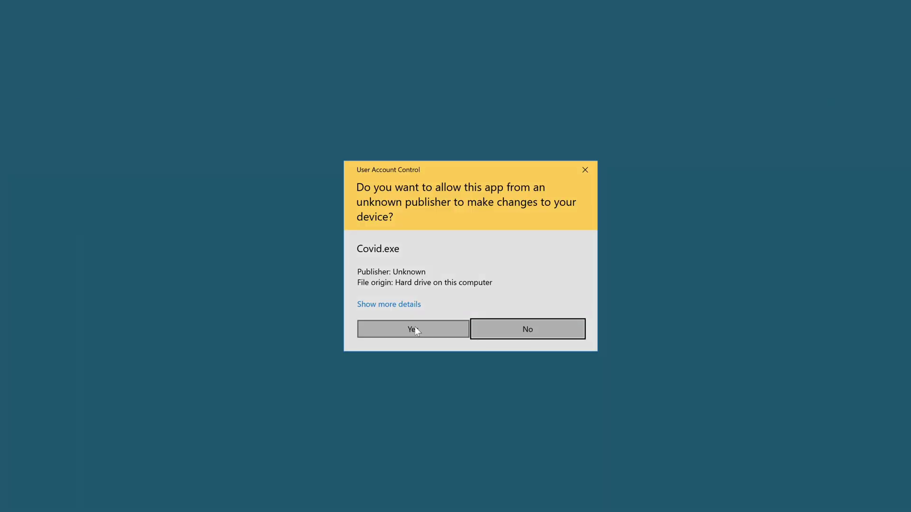
pyautogui.click(414, 326)
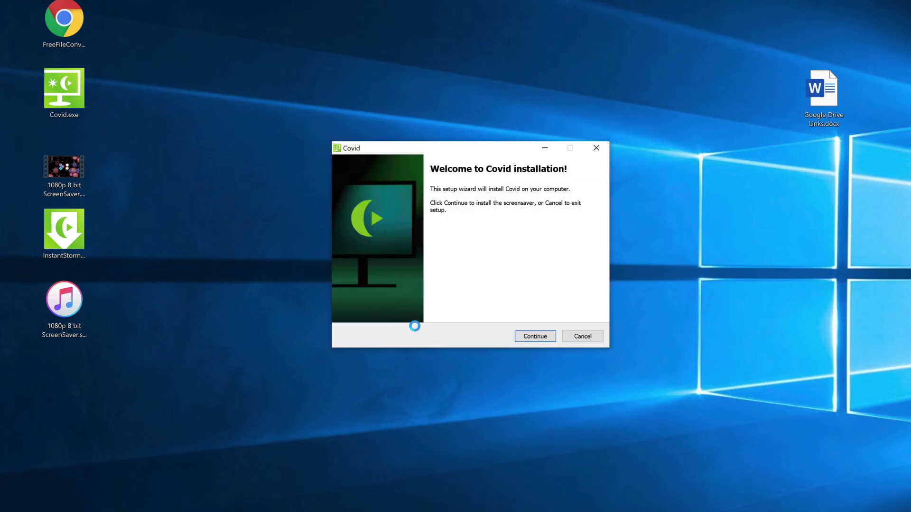
pyautogui.click(536, 337)
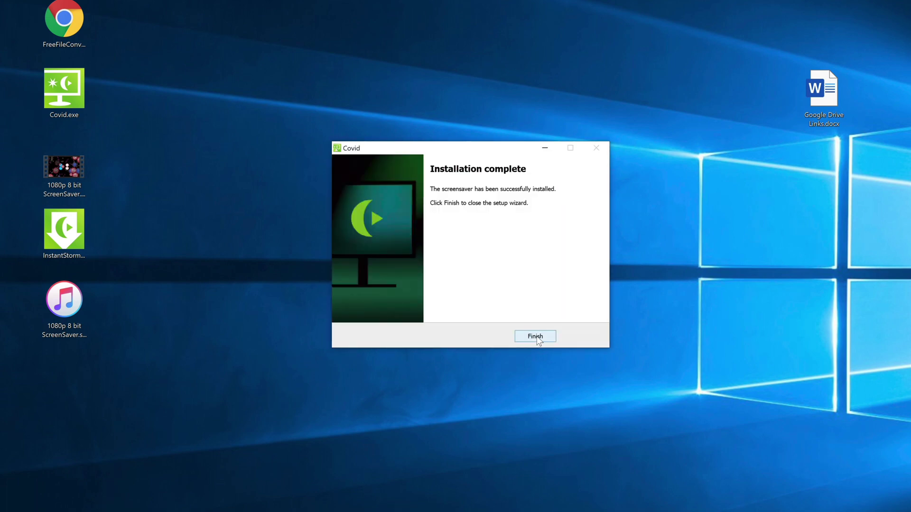
pyautogui.click(537, 337)
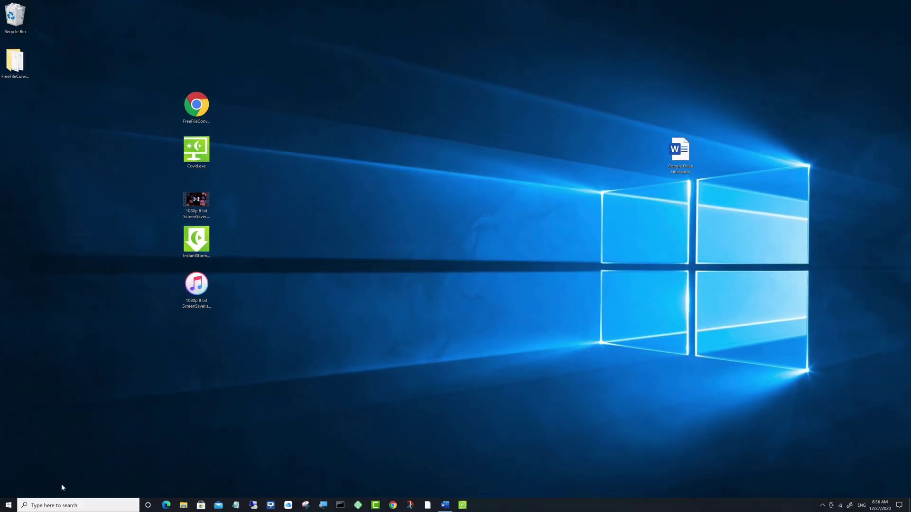
# Step: Open Windows Screen Saver Settings from a 'screen saver' search and centre the dialog
pyautogui.click(32, 507)
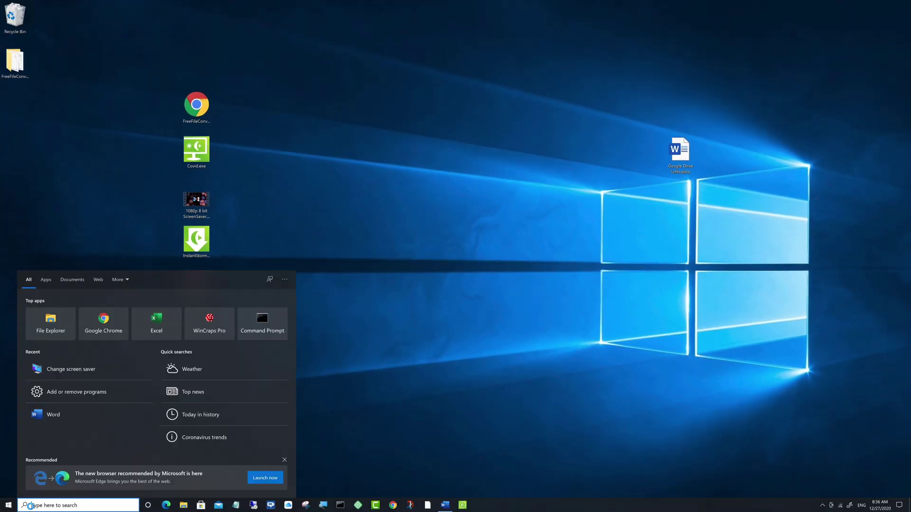
pyautogui.write('s')
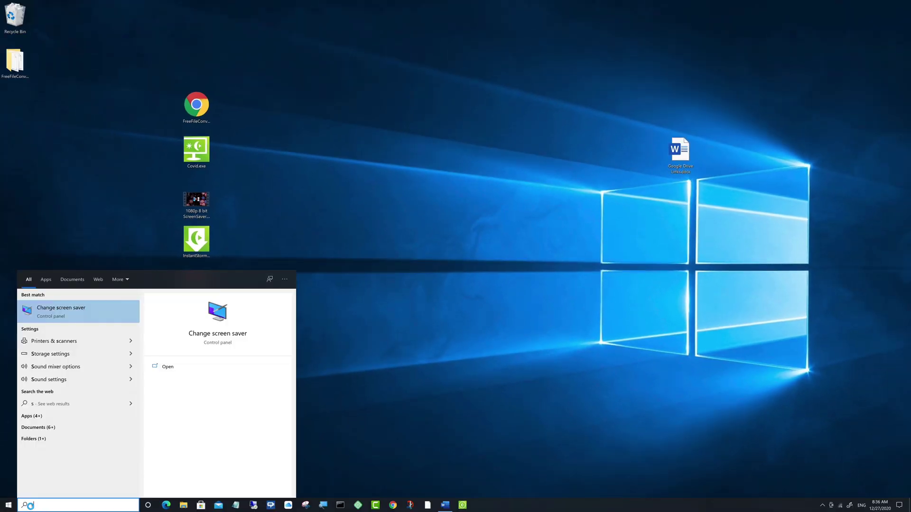
pyautogui.click(52, 311)
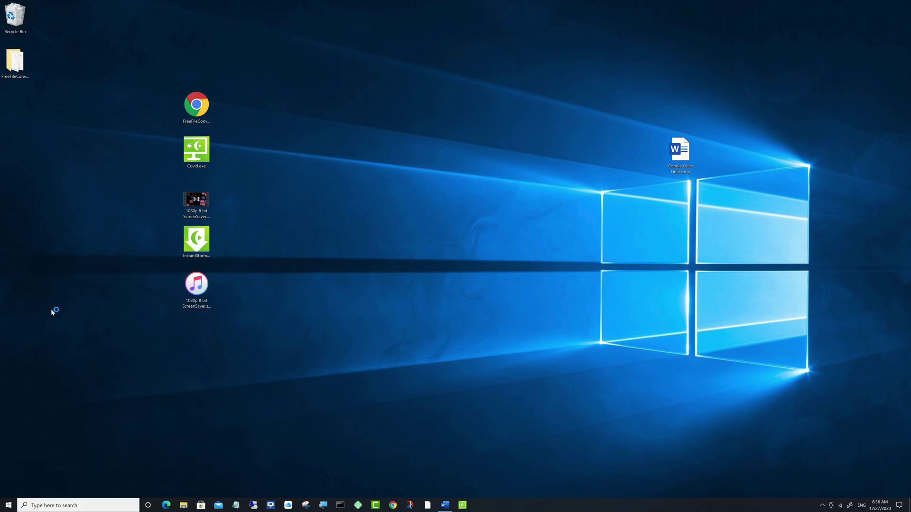
pyautogui.moveTo(130, 55)
pyautogui.mouseDown()
pyautogui.moveTo(366, 147)
pyautogui.moveTo(443, 162)
pyautogui.moveTo(462, 149)
pyautogui.mouseUp()
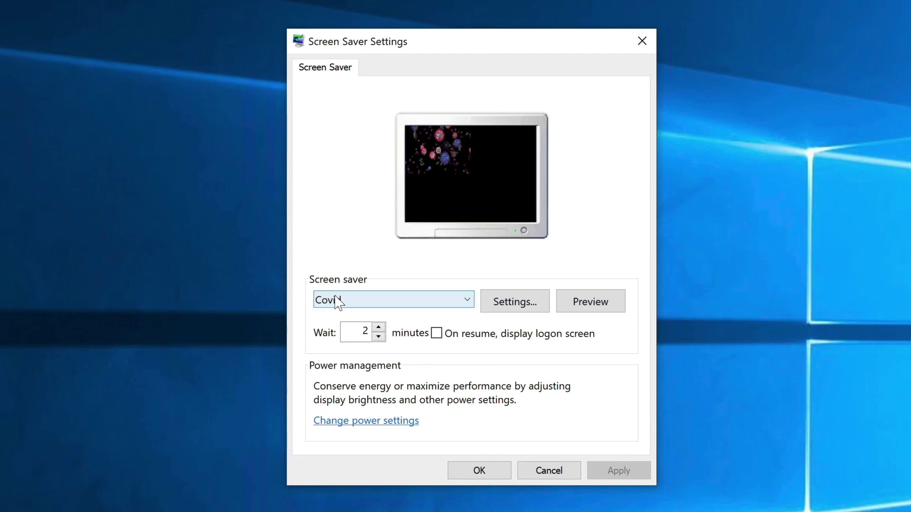
# Step: Choose Covid as the screen saver, preview it, then leave Remote Desktop full screen
pyautogui.click(468, 303)
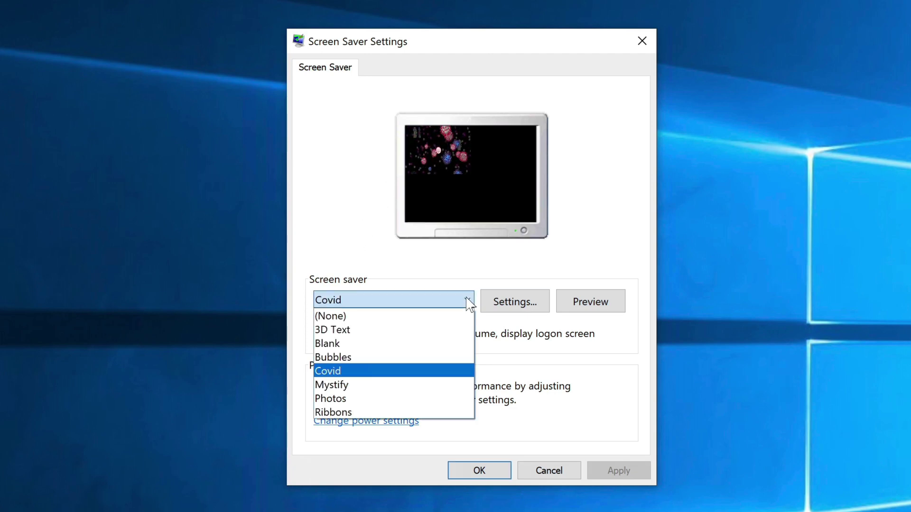
pyautogui.click(415, 302)
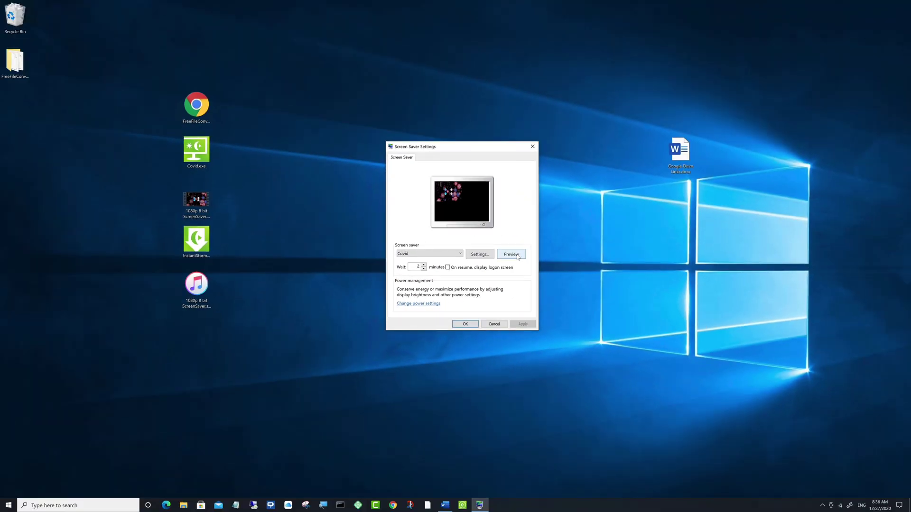
pyautogui.click(511, 254)
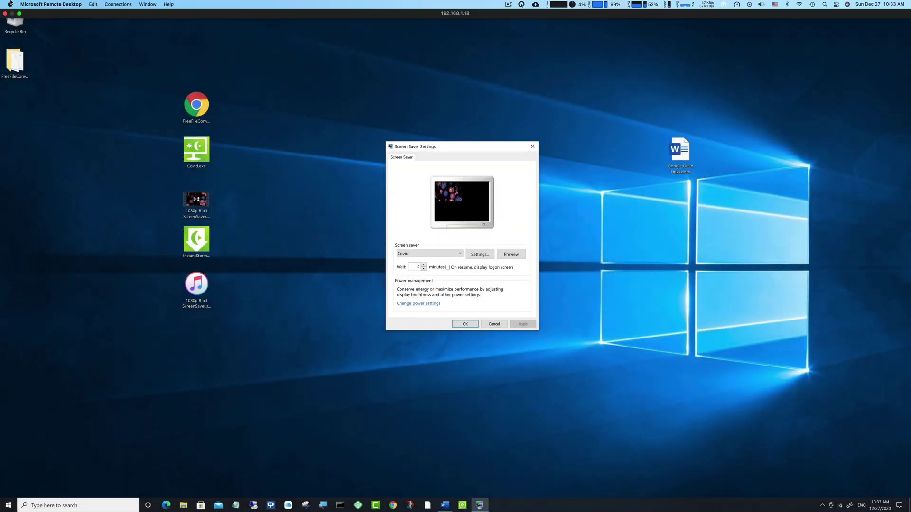
pyautogui.click(20, 13)
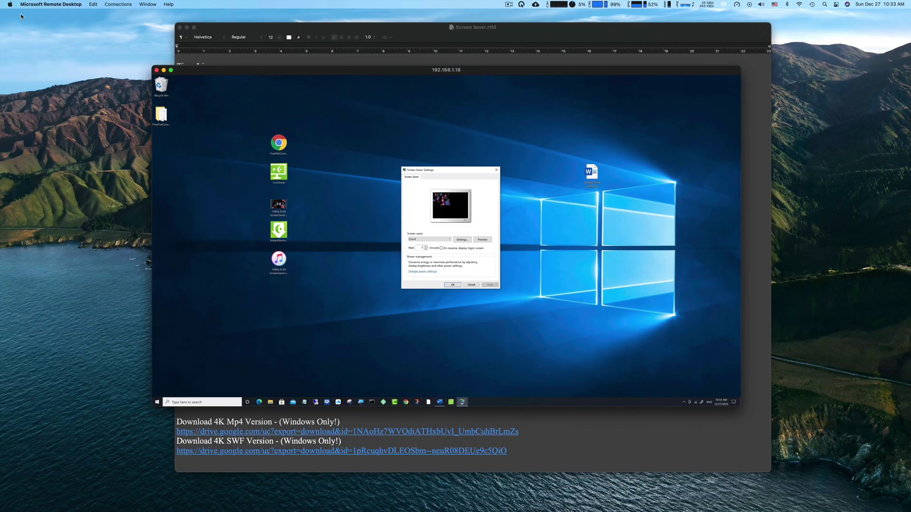
# Step: Hide Remote Desktop and open the ByHost folder link from the Screen Saver.rtfd notes in Safari
pyautogui.click(164, 70)
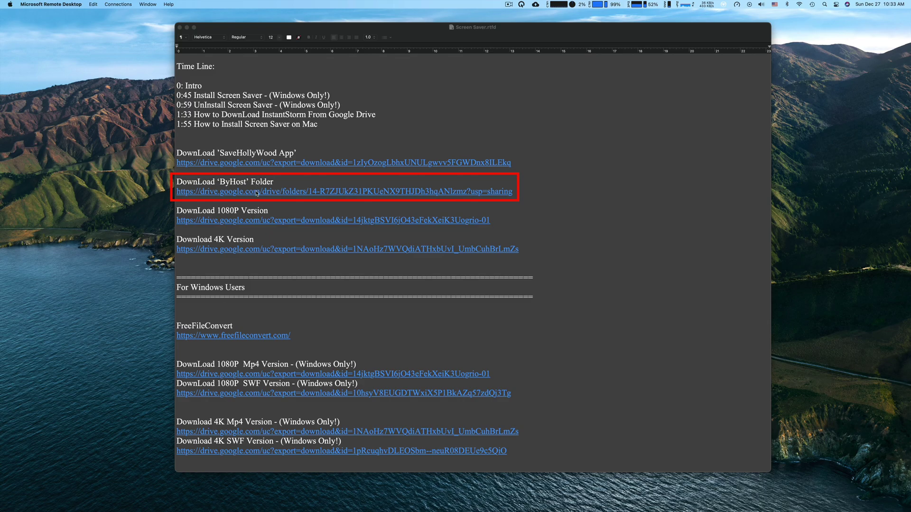
pyautogui.click(257, 193)
pyautogui.click(257, 193)
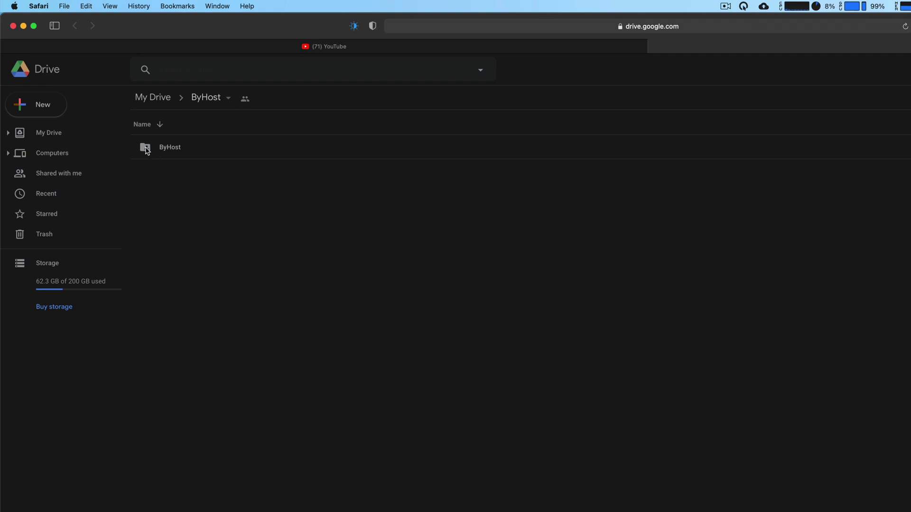
# Step: Download the ByHost folder from Google Drive, then minimize Safari
pyautogui.rightClick(146, 148)
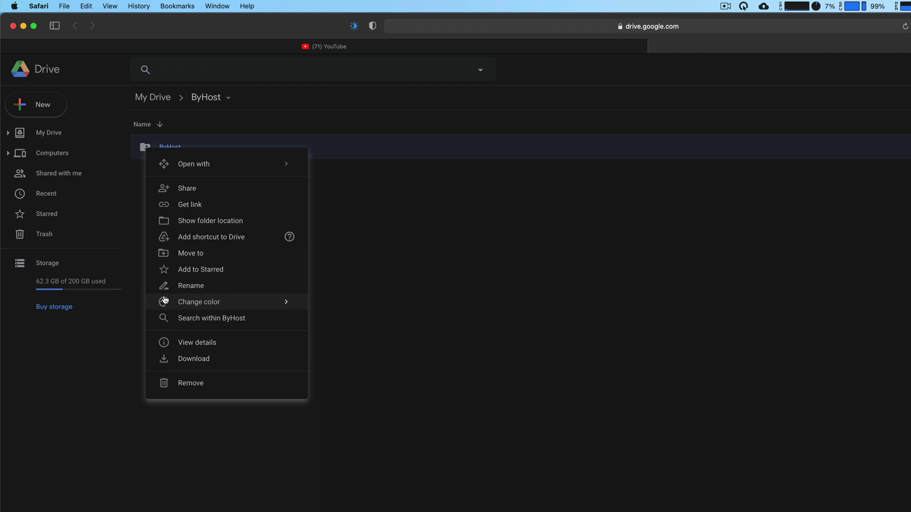
pyautogui.click(187, 361)
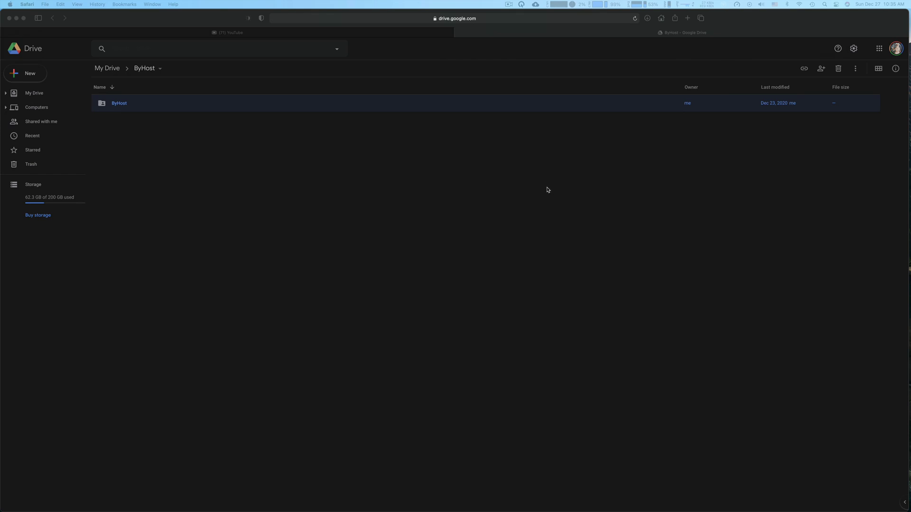
pyautogui.click(218, 20)
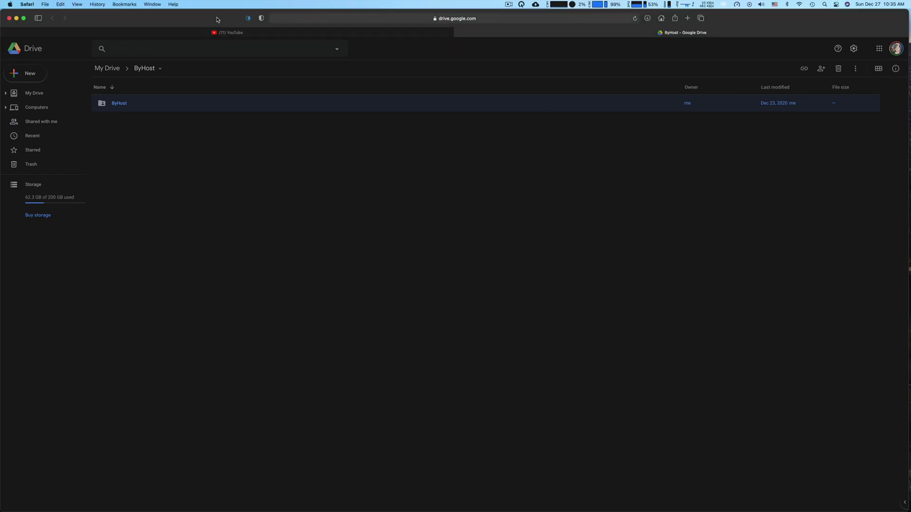
pyautogui.click(17, 19)
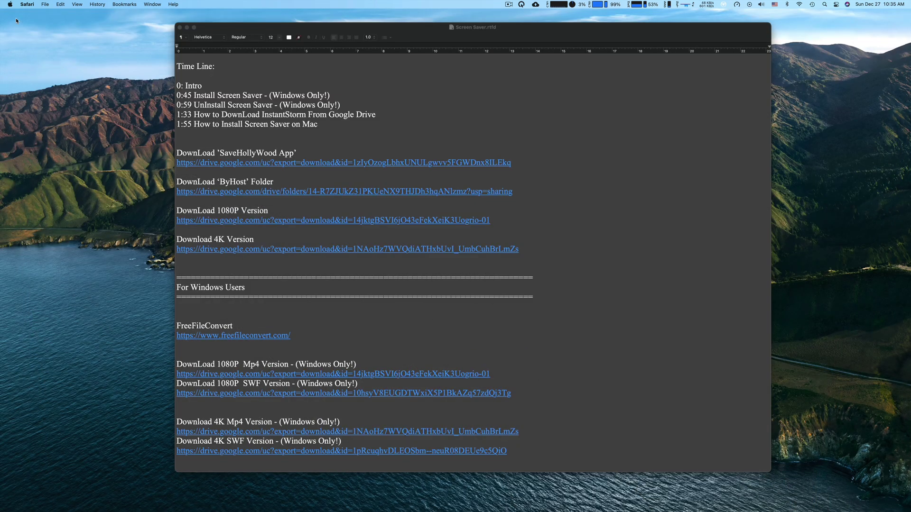
# Step: Copy the ByHost folder from the Downloads folder
pyautogui.click(186, 27)
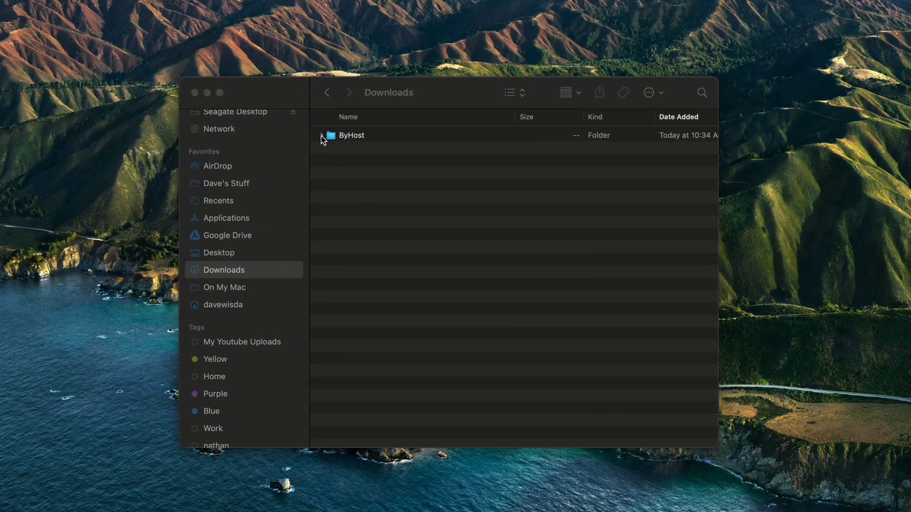
pyautogui.click(320, 137)
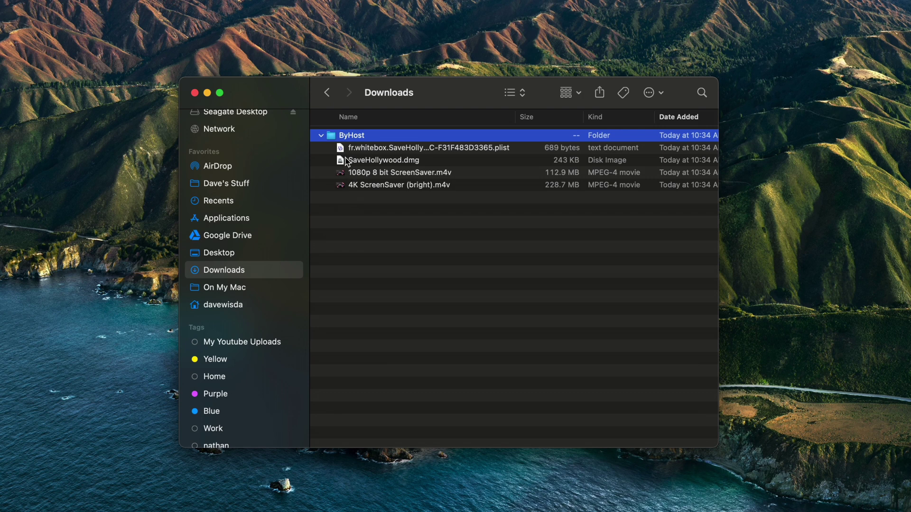
pyautogui.click(322, 136)
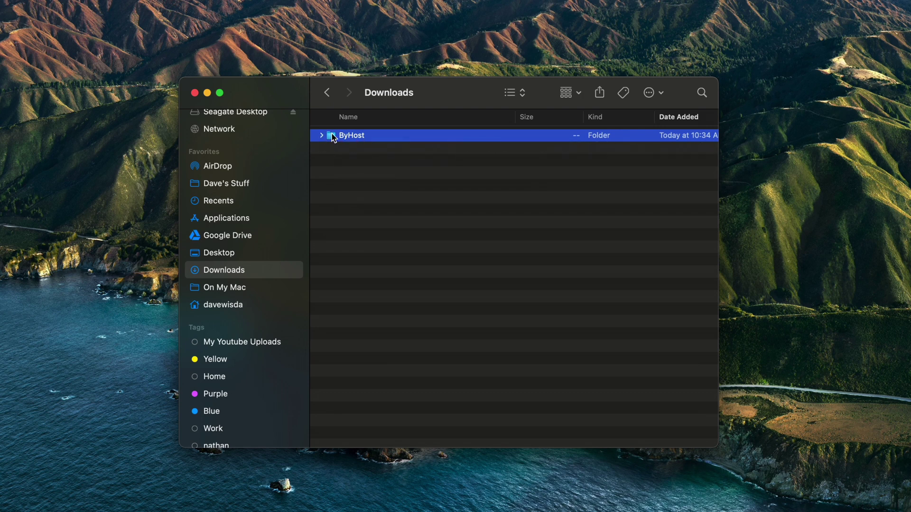
pyautogui.rightClick(332, 136)
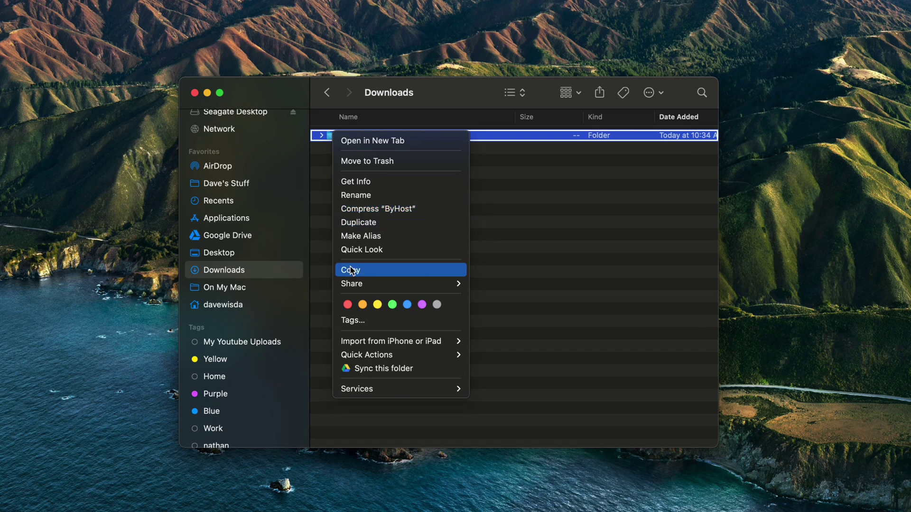
pyautogui.click(351, 270)
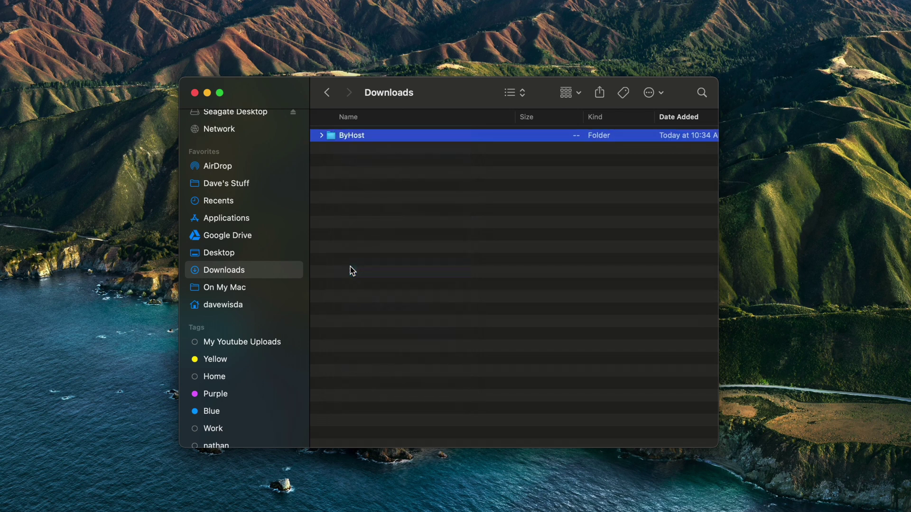
# Step: Paste ByHost into the davewisda home folder and expand it to show its four files
pyautogui.click(225, 306)
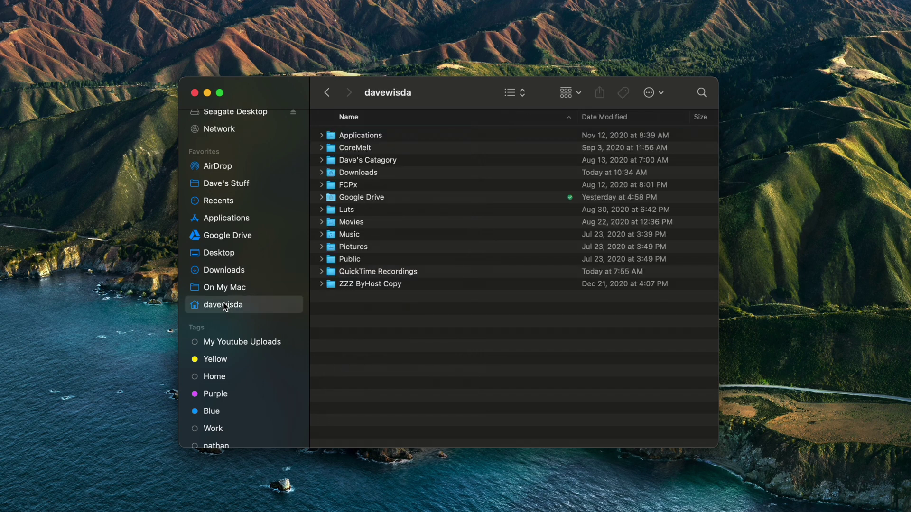
pyautogui.rightClick(336, 322)
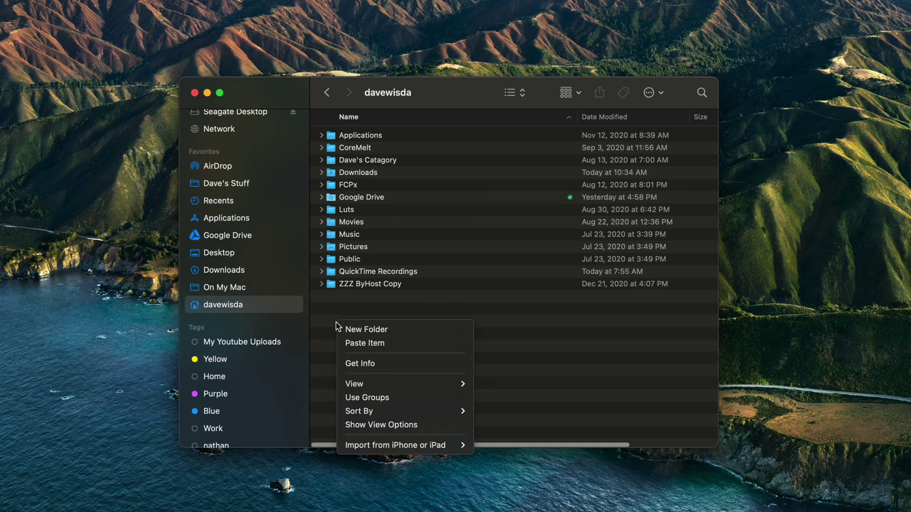
pyautogui.click(359, 348)
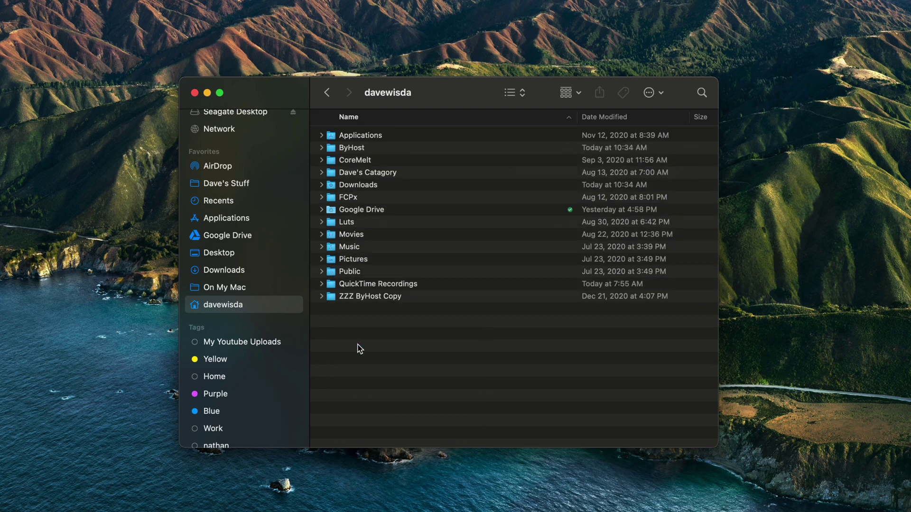
pyautogui.click(321, 148)
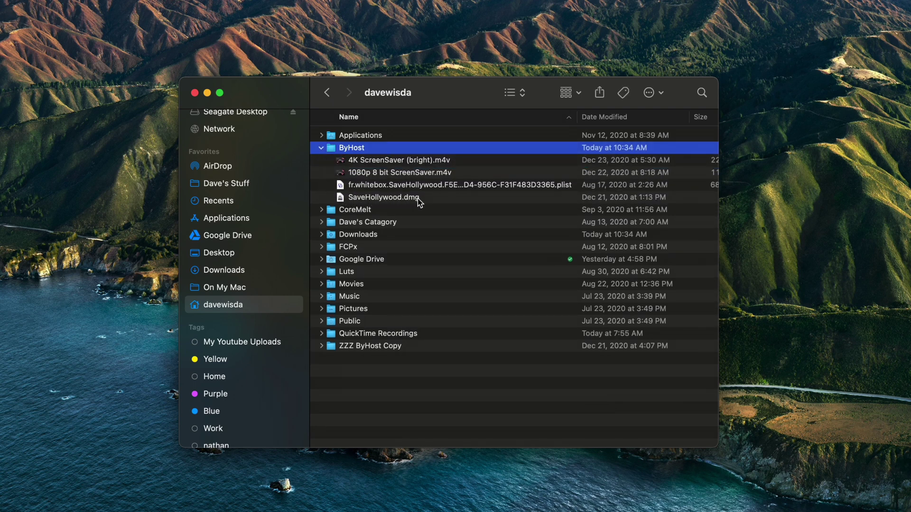
# Step: Mount SaveHollywood.dmg and launch SaveHollywood.saver from the SaveHollywood 2.5 volume
pyautogui.doubleClick(371, 198)
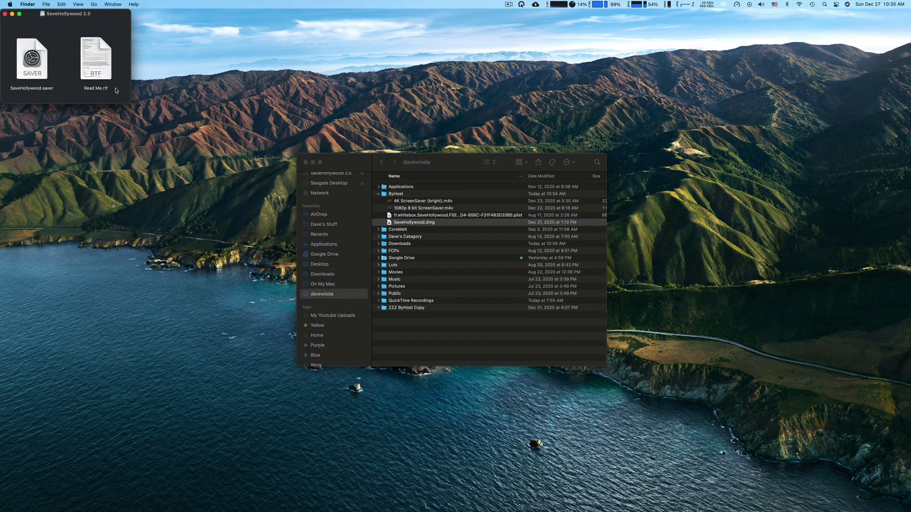
pyautogui.moveTo(114, 17)
pyautogui.mouseDown()
pyautogui.moveTo(397, 100)
pyautogui.moveTo(503, 200)
pyautogui.mouseUp()
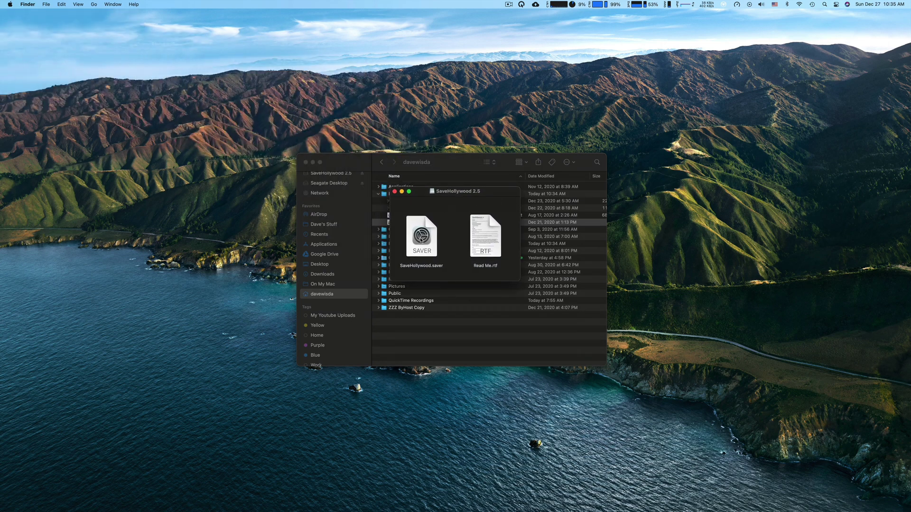
pyautogui.doubleClick(421, 240)
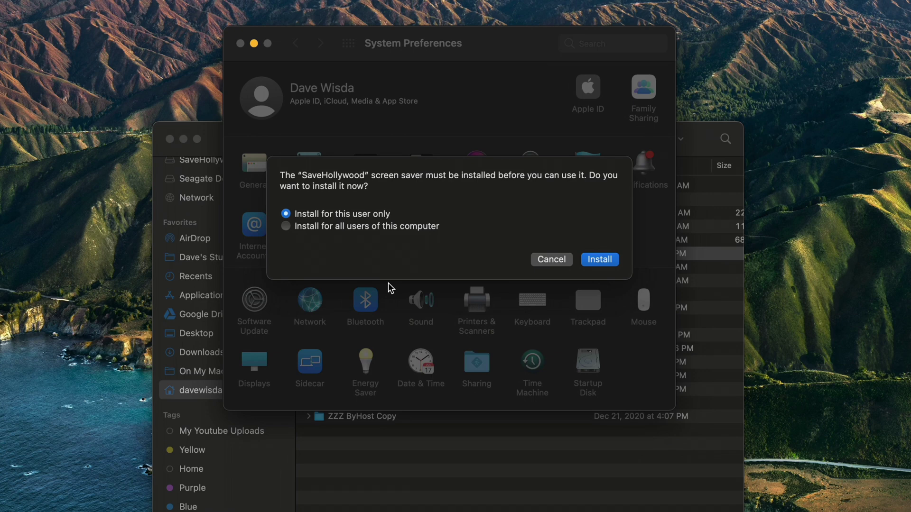
# Step: Install SaveHollywood for this user only and select it in Desktop & Screen Saver
pyautogui.click(603, 259)
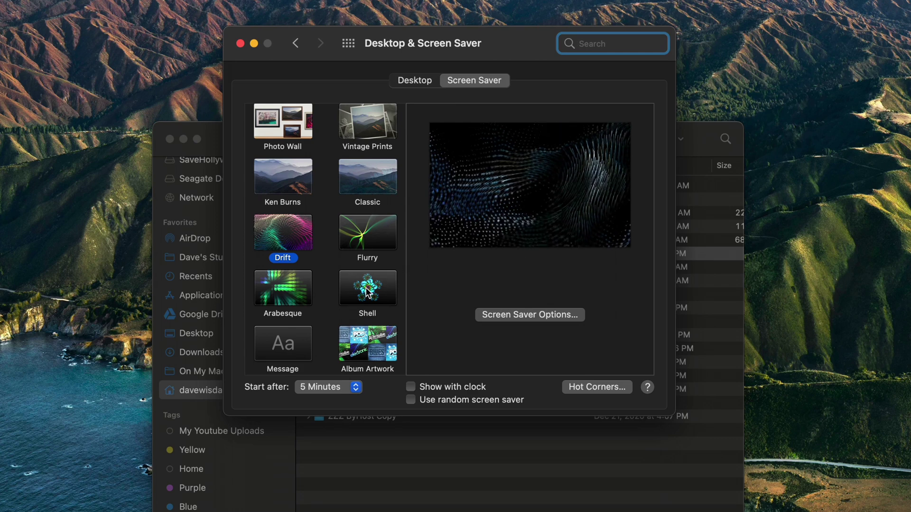
pyautogui.scroll(-3, 366, 287)
pyautogui.click(360, 338)
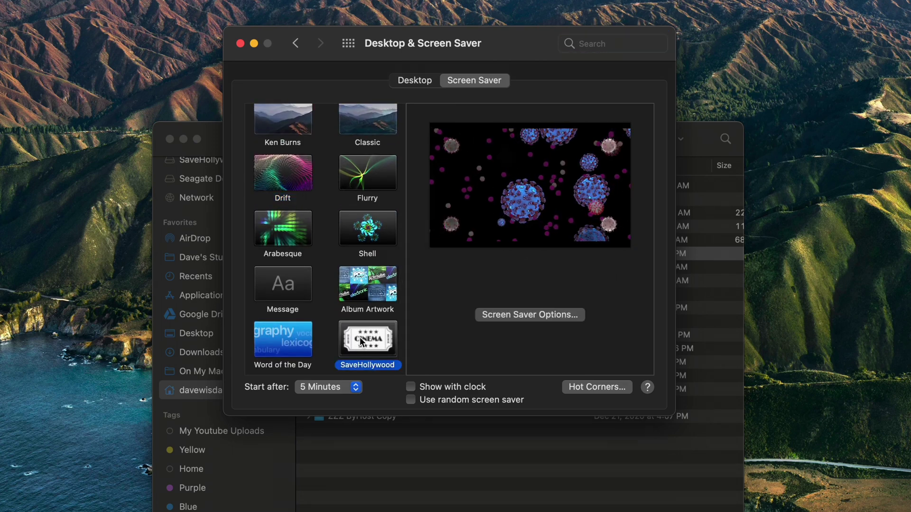
pyautogui.click(296, 44)
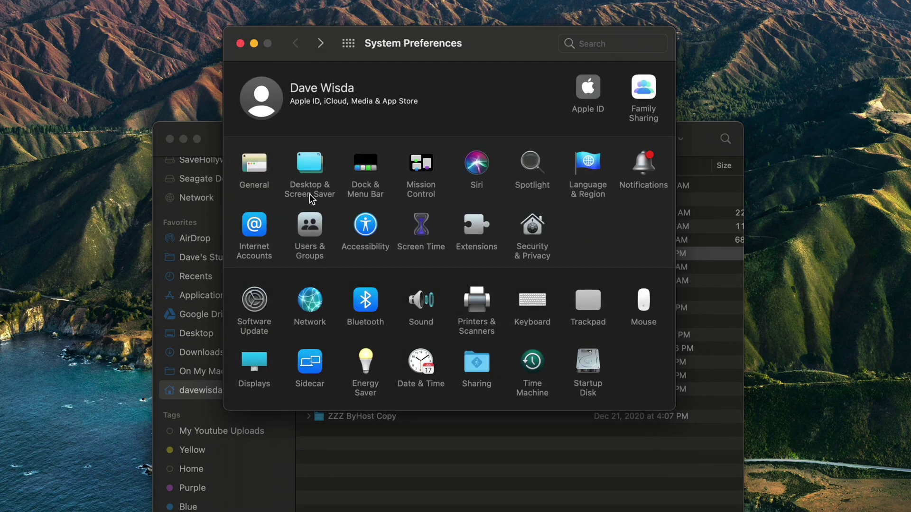
pyautogui.click(309, 168)
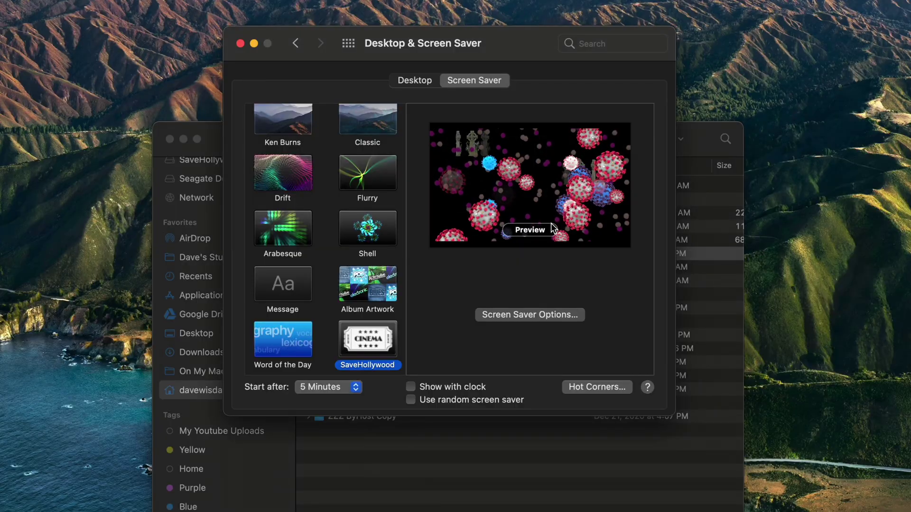
# Step: In SaveHollywood options, swap 1080p 8 bit ScreenSaver.m4v for ByHost's 4K ScreenSaver (bright).m4v and confirm
pyautogui.click(507, 316)
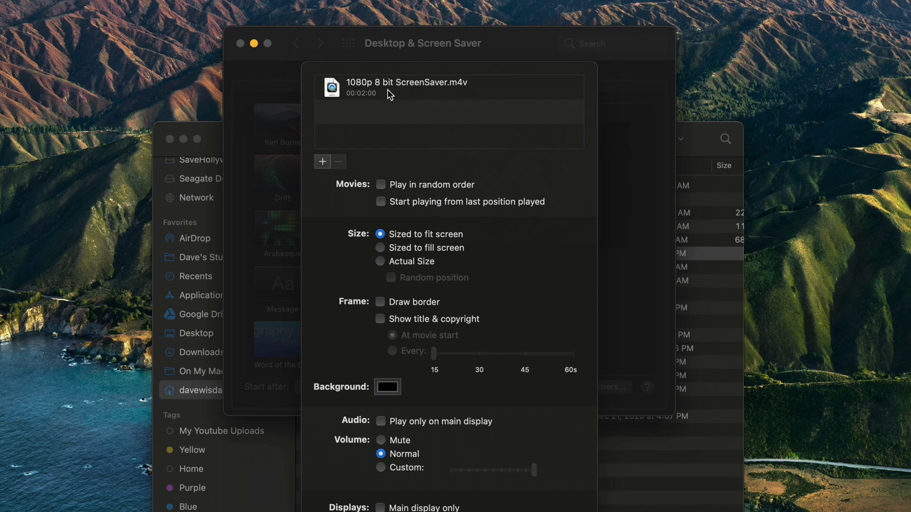
pyautogui.click(389, 90)
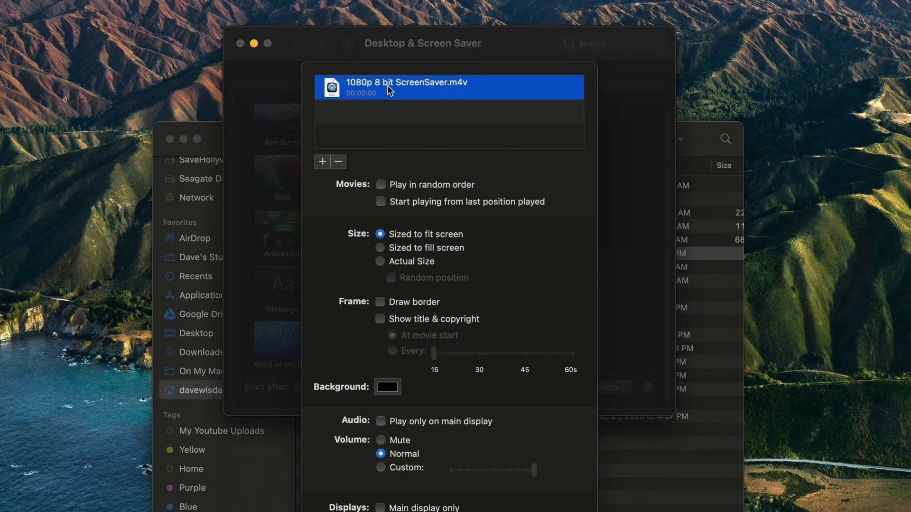
pyautogui.press('BackSpace')
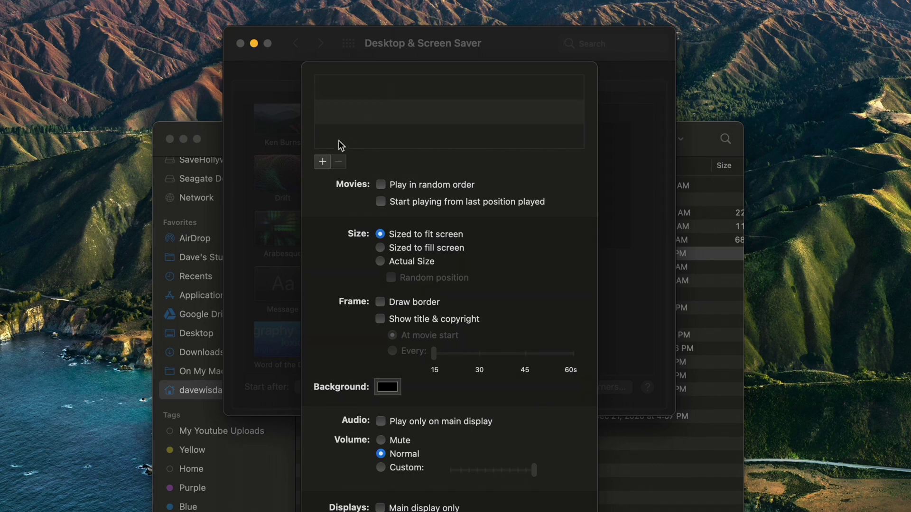
pyautogui.click(323, 163)
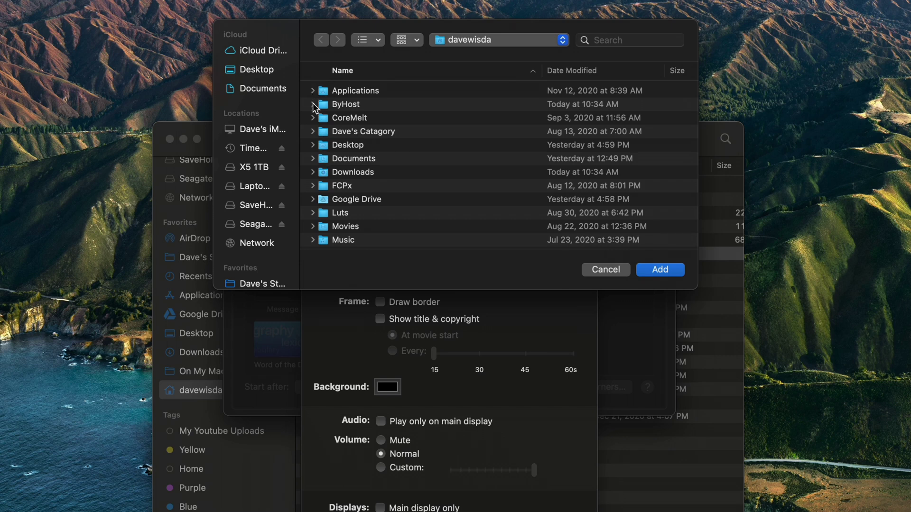
pyautogui.click(312, 105)
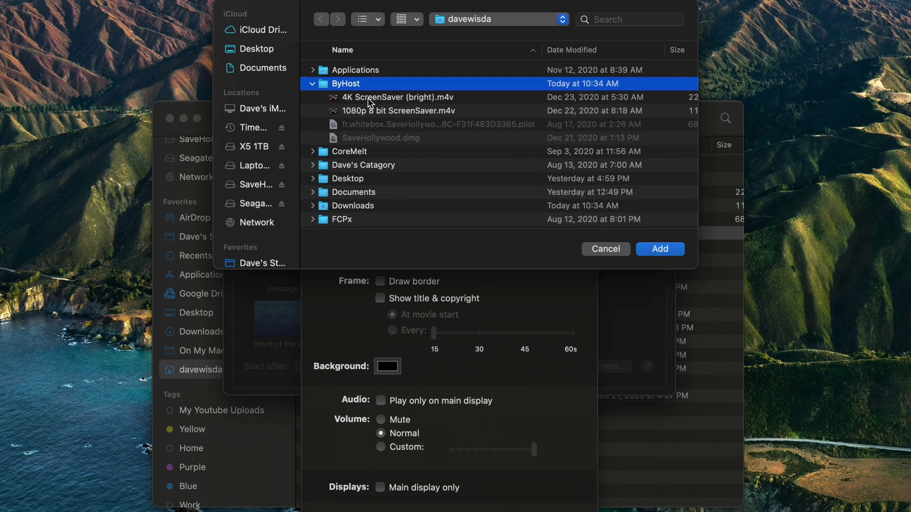
pyautogui.click(368, 56)
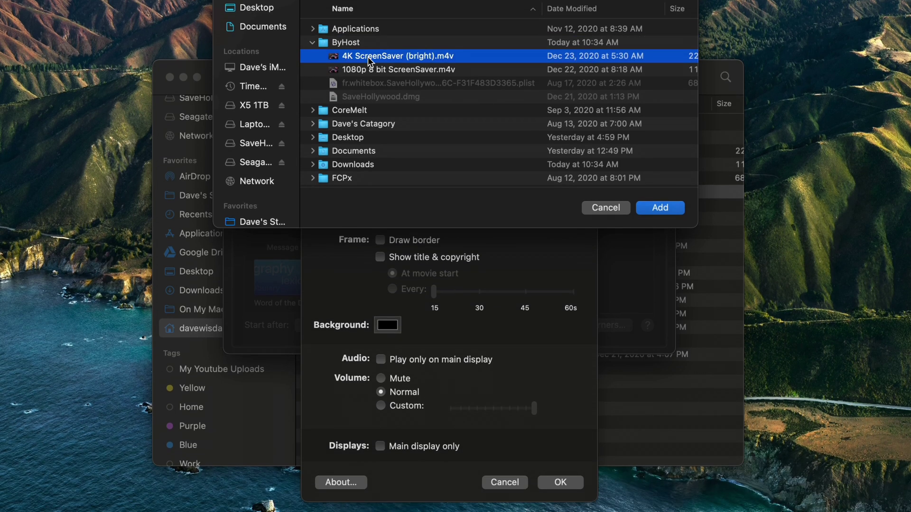
pyautogui.click(654, 206)
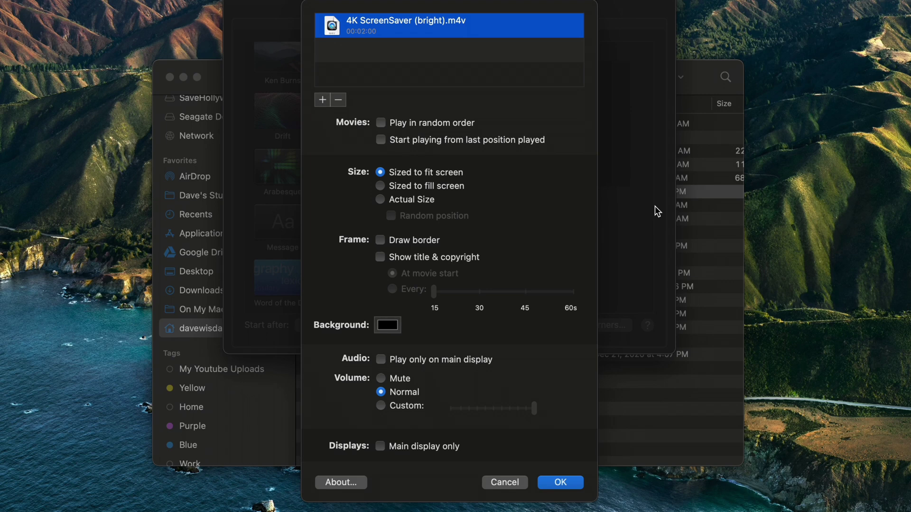
pyautogui.click(562, 483)
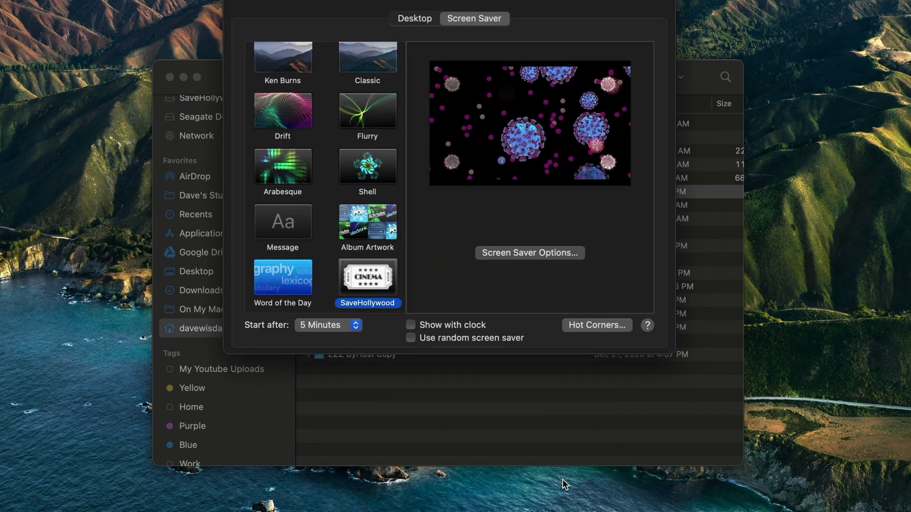
pyautogui.moveTo(527, 156)
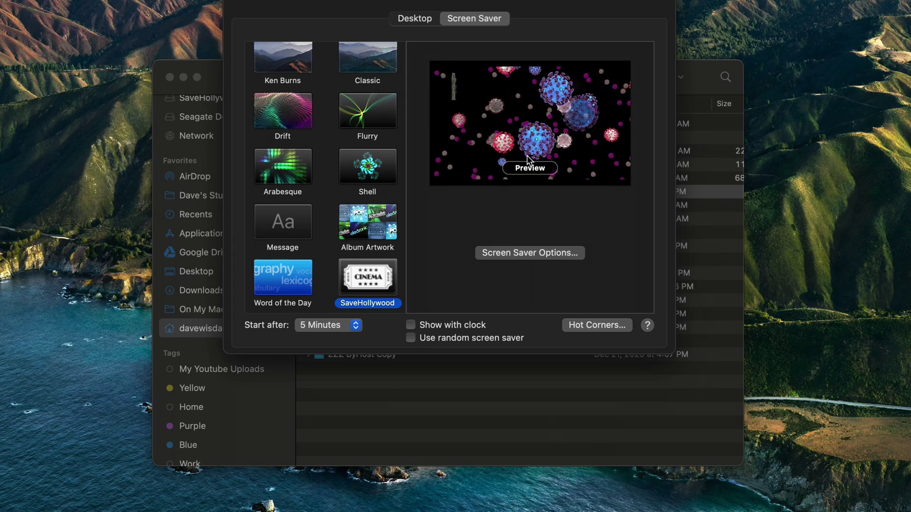